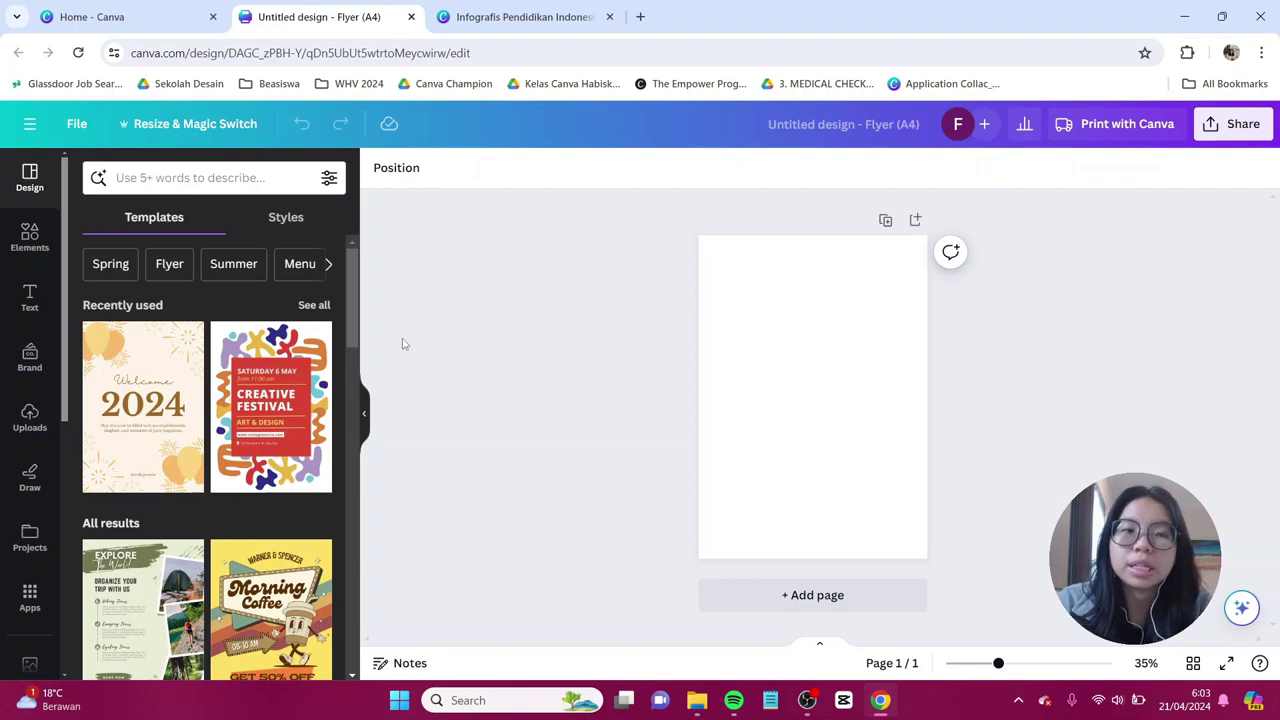
- Search the graphics elements for "illustration of white school"
click(33, 236)
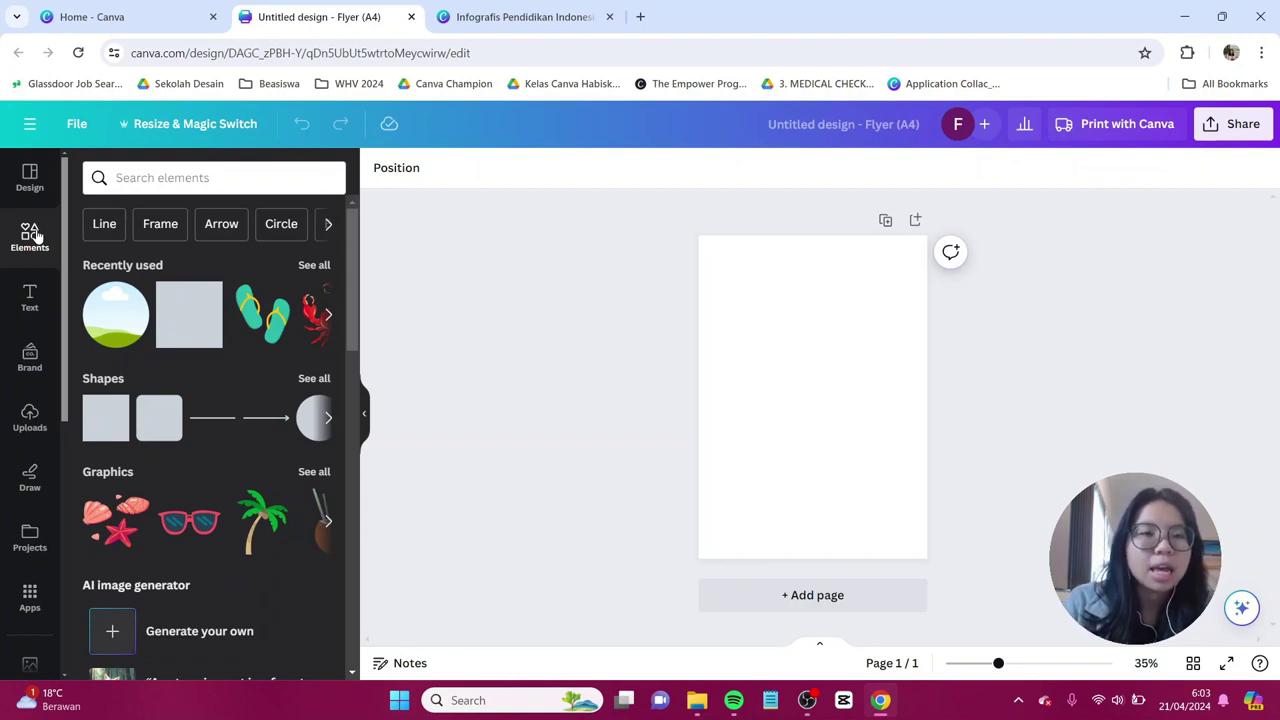
click(203, 176)
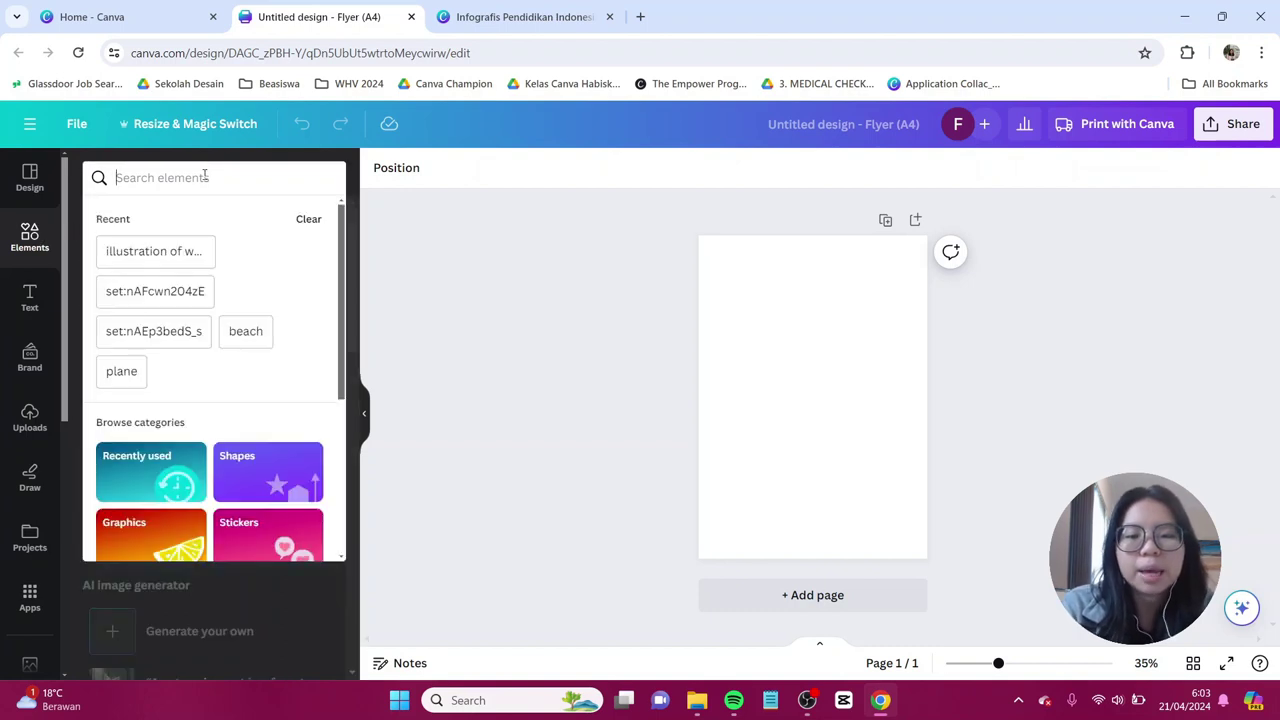
text(illustration of white schoo)
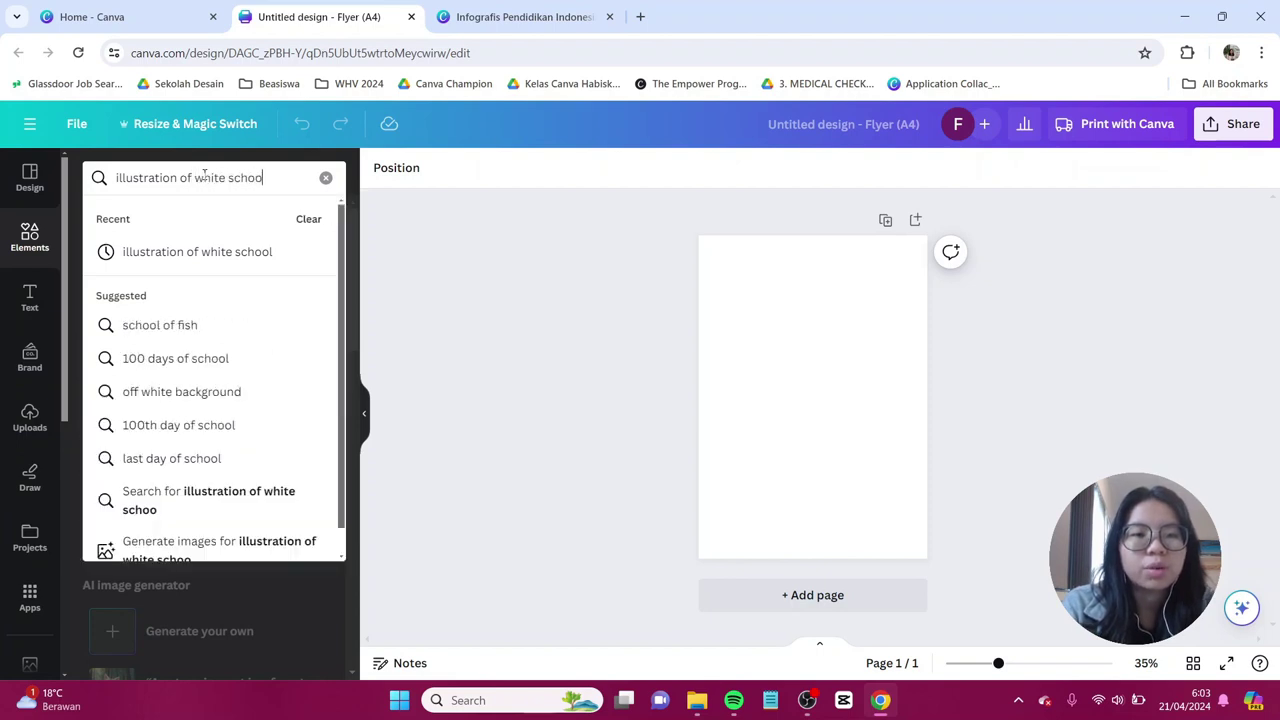
text(l)
key(Return)
click(135, 222)
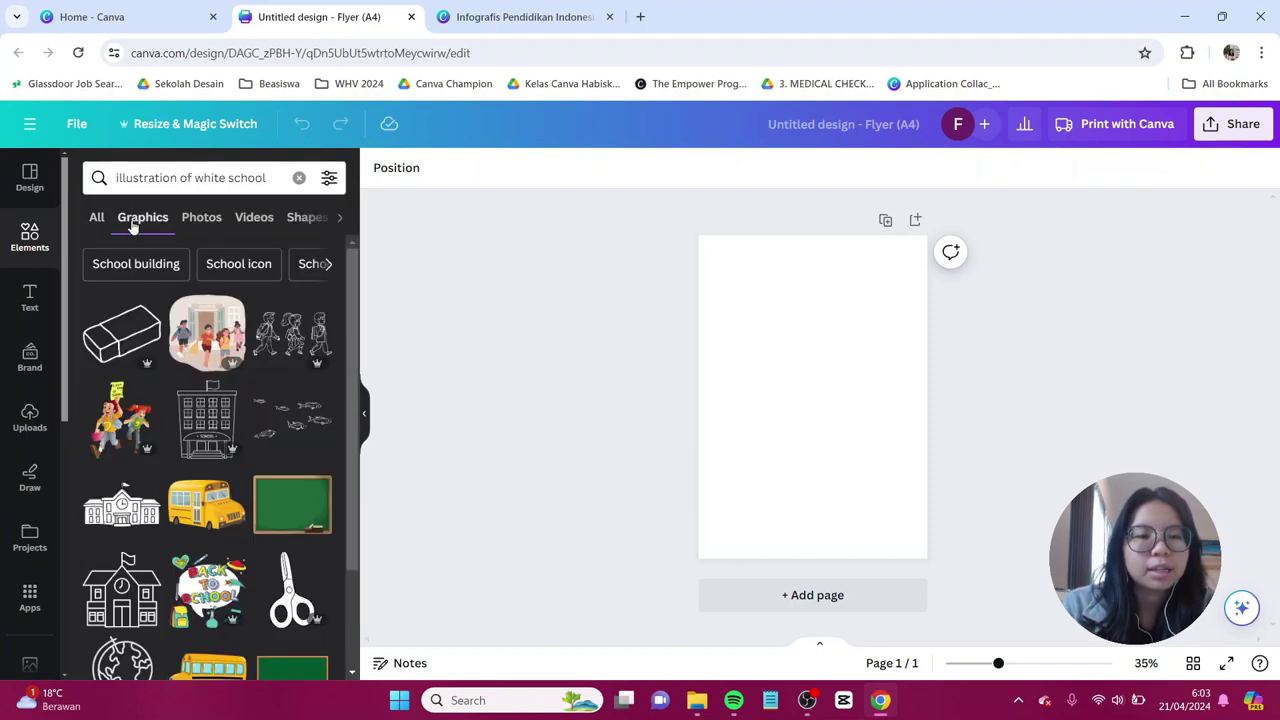
- Insert the white school building illustration with the green lawn and enlarge it to span the full page width
scroll(242, 372, down, 3)
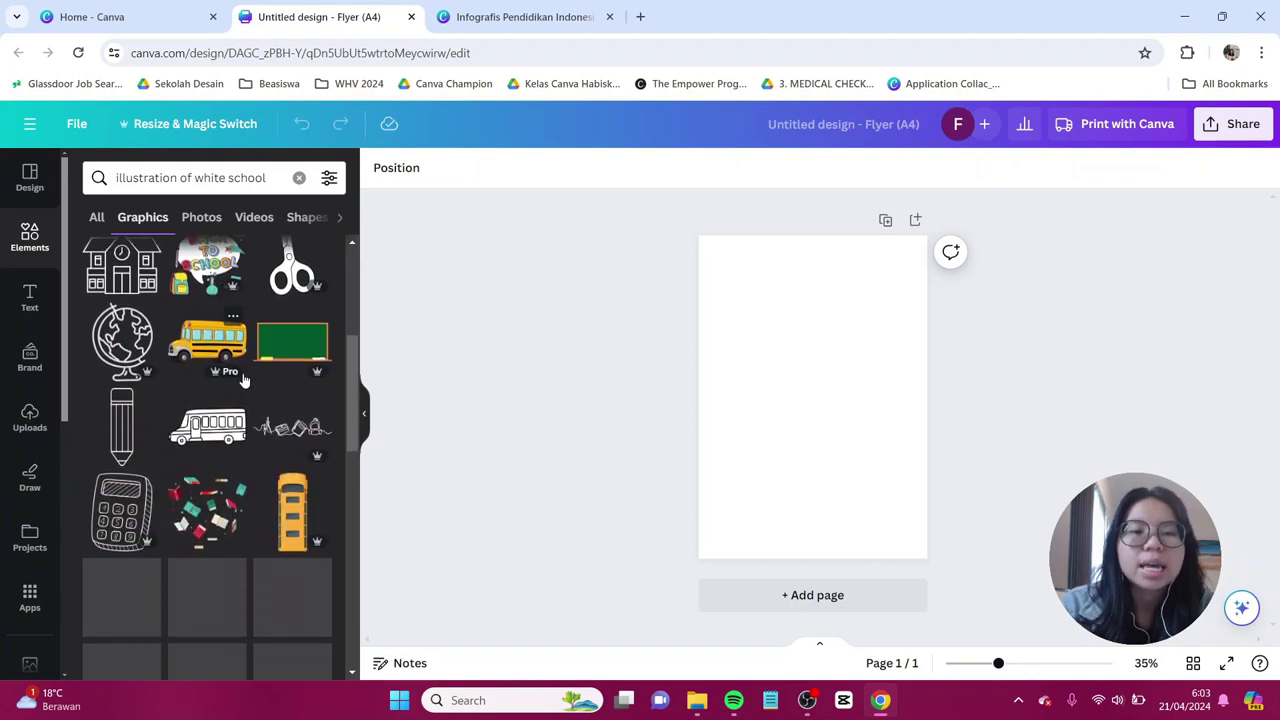
scroll(242, 378, down, 5)
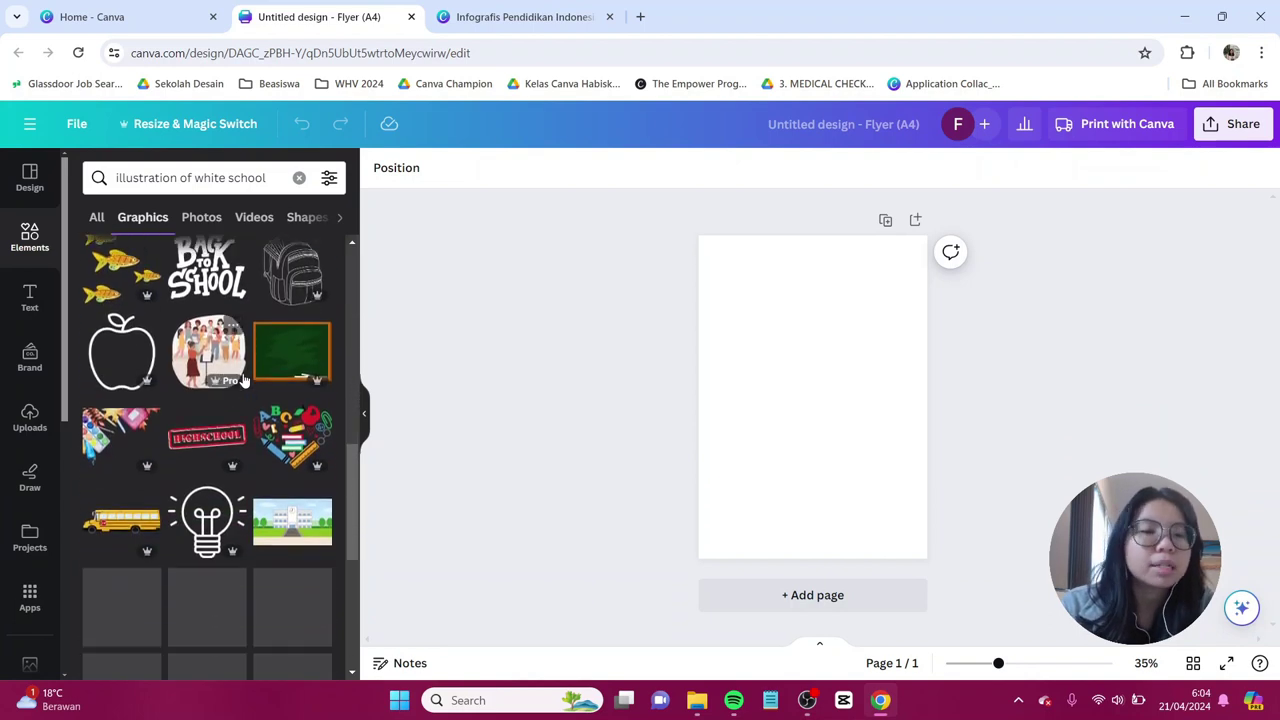
scroll(250, 400, down, 2)
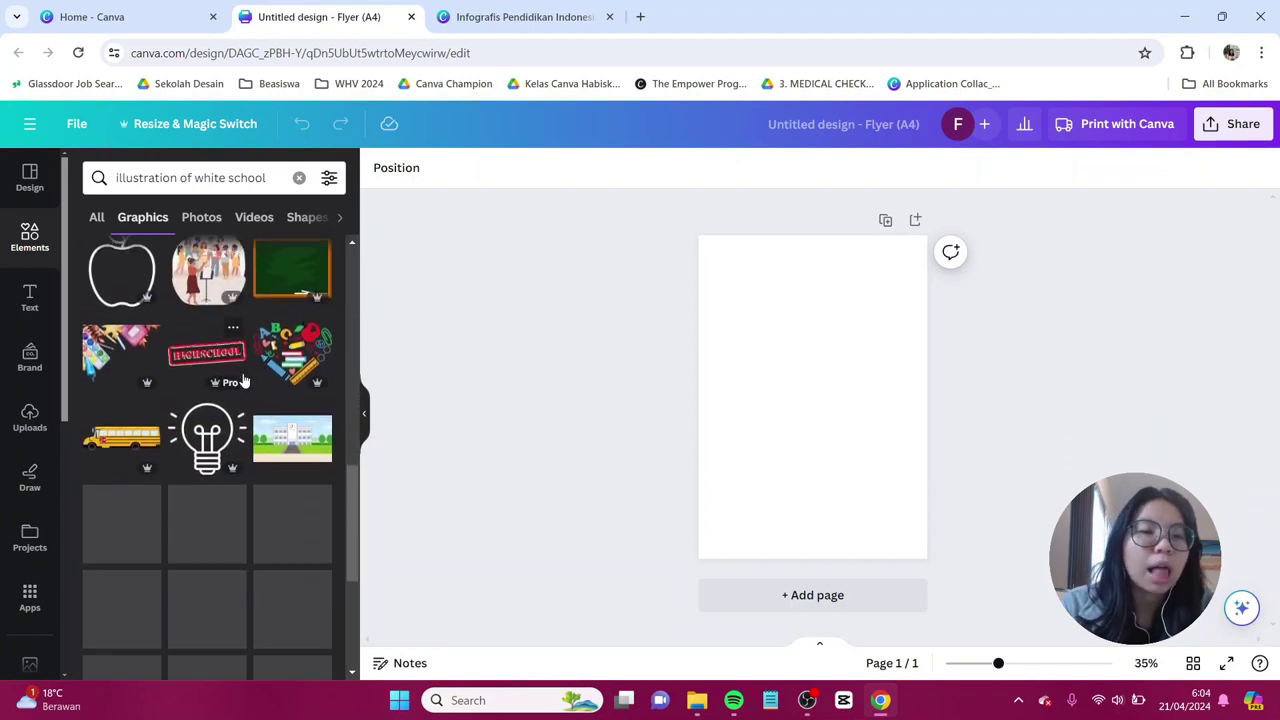
click(280, 445)
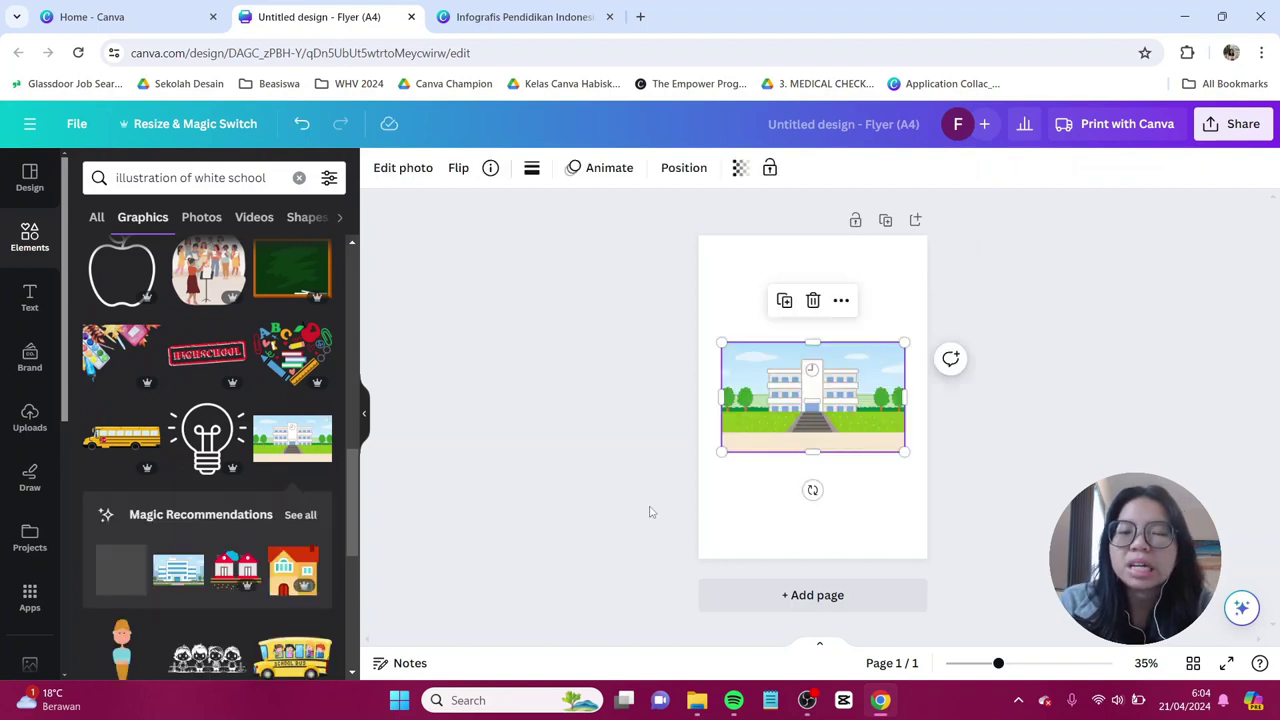
click(963, 480)
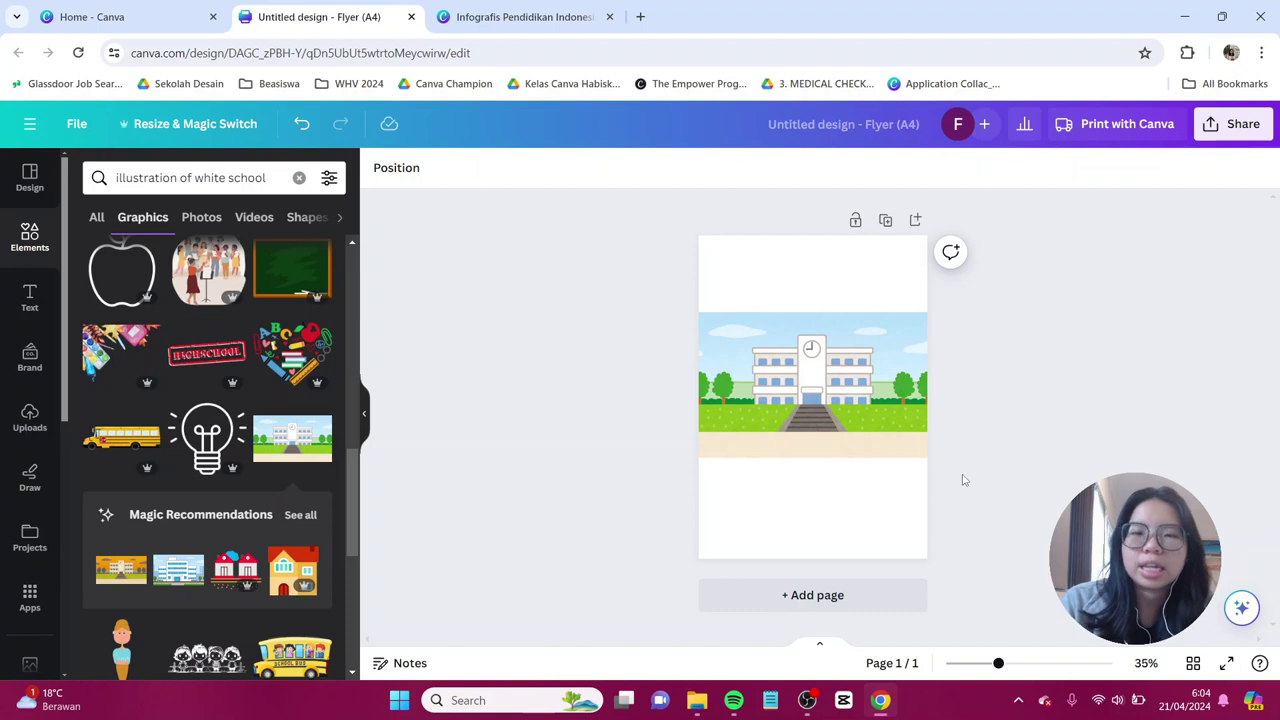
drag(667, 294, 1046, 497)
click(1020, 463)
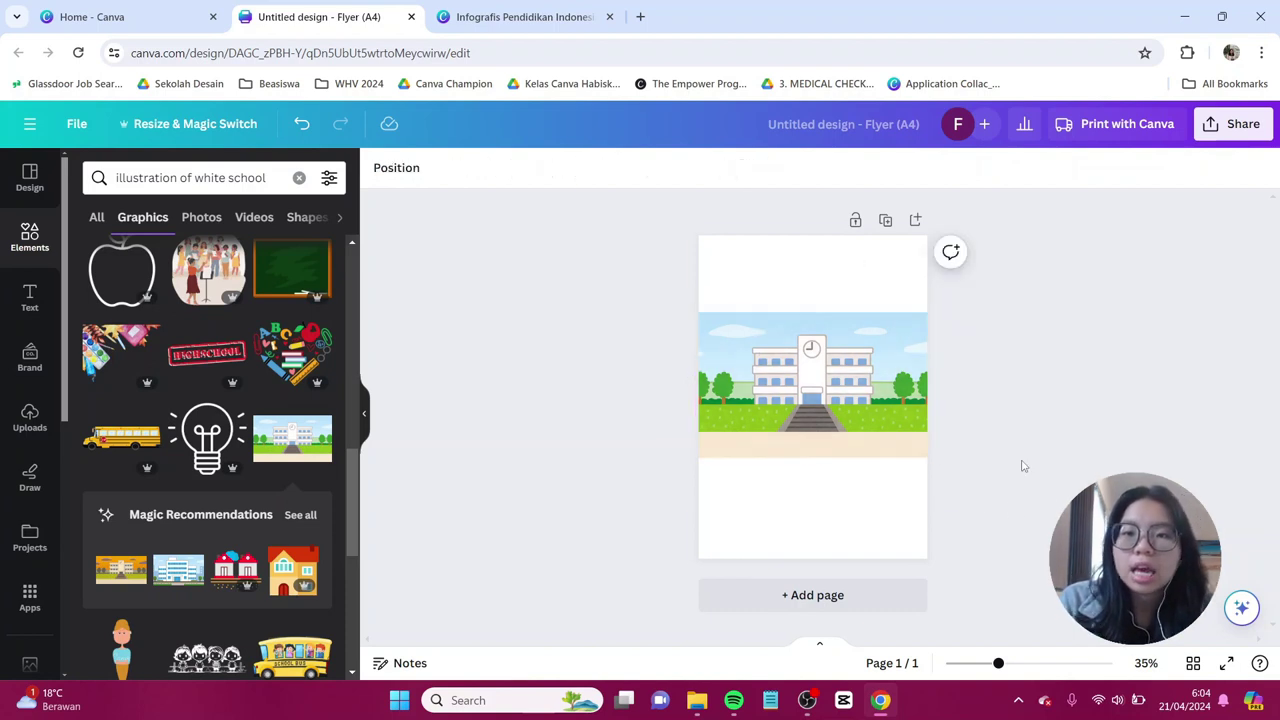
click(893, 285)
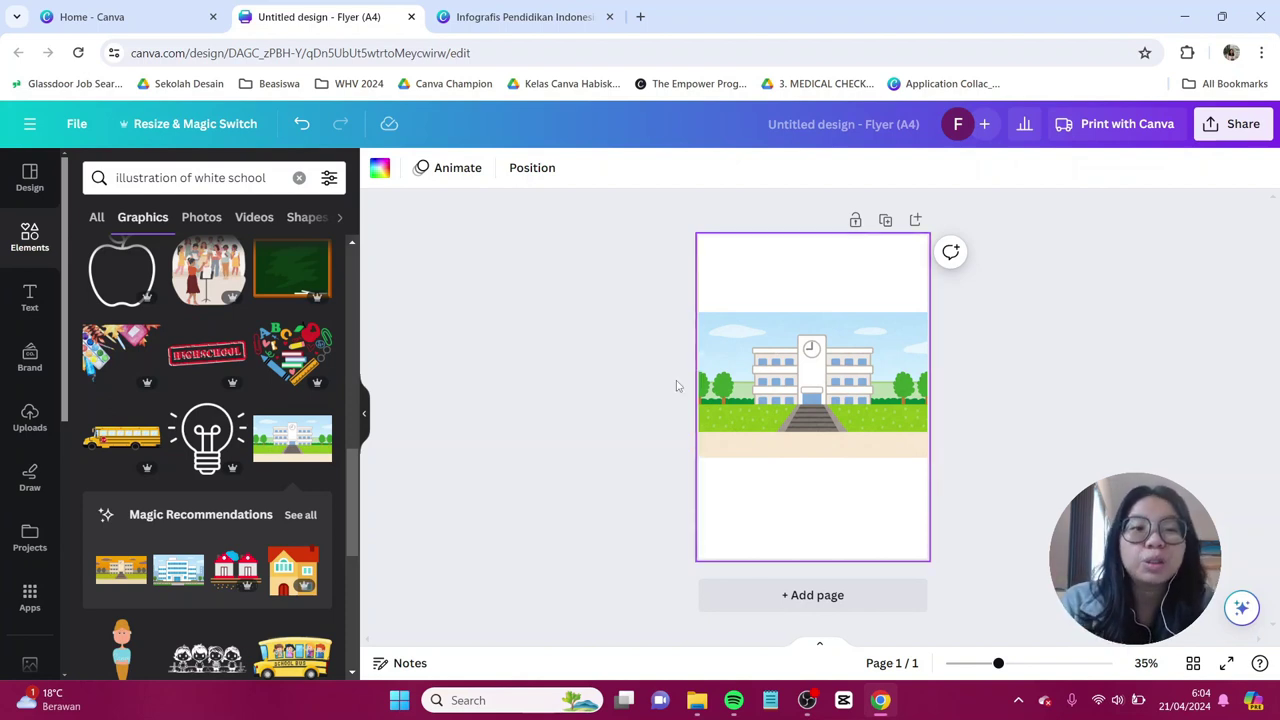
- Add a square shape and stretch it to cover the blank page area below the school picture
click(32, 250)
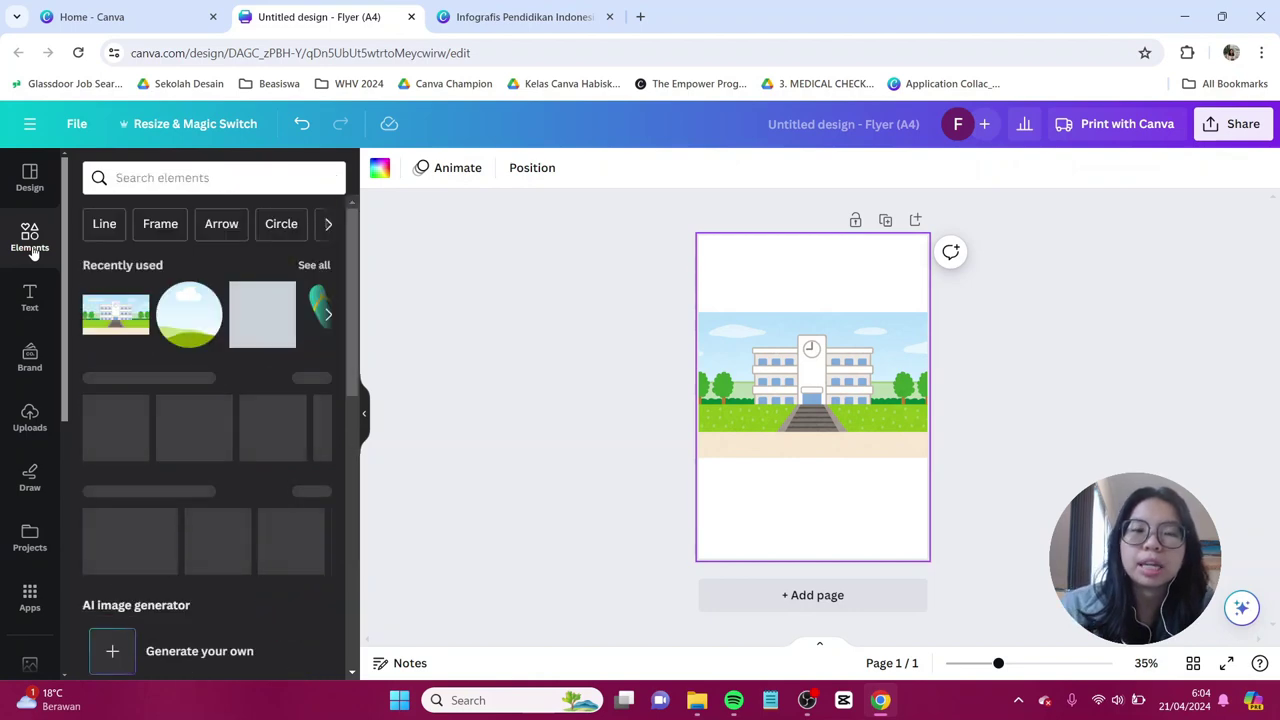
scroll(112, 310, down, 1)
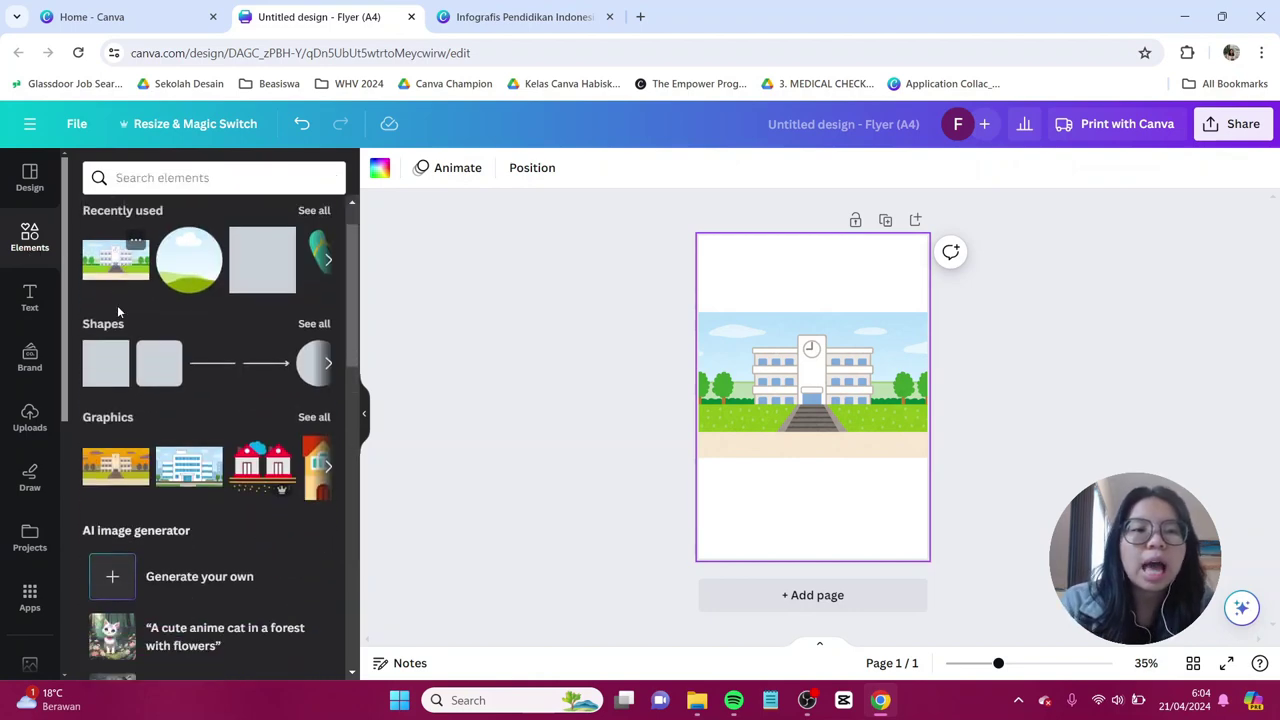
click(113, 352)
drag(810, 374, 718, 473)
drag(756, 526, 960, 590)
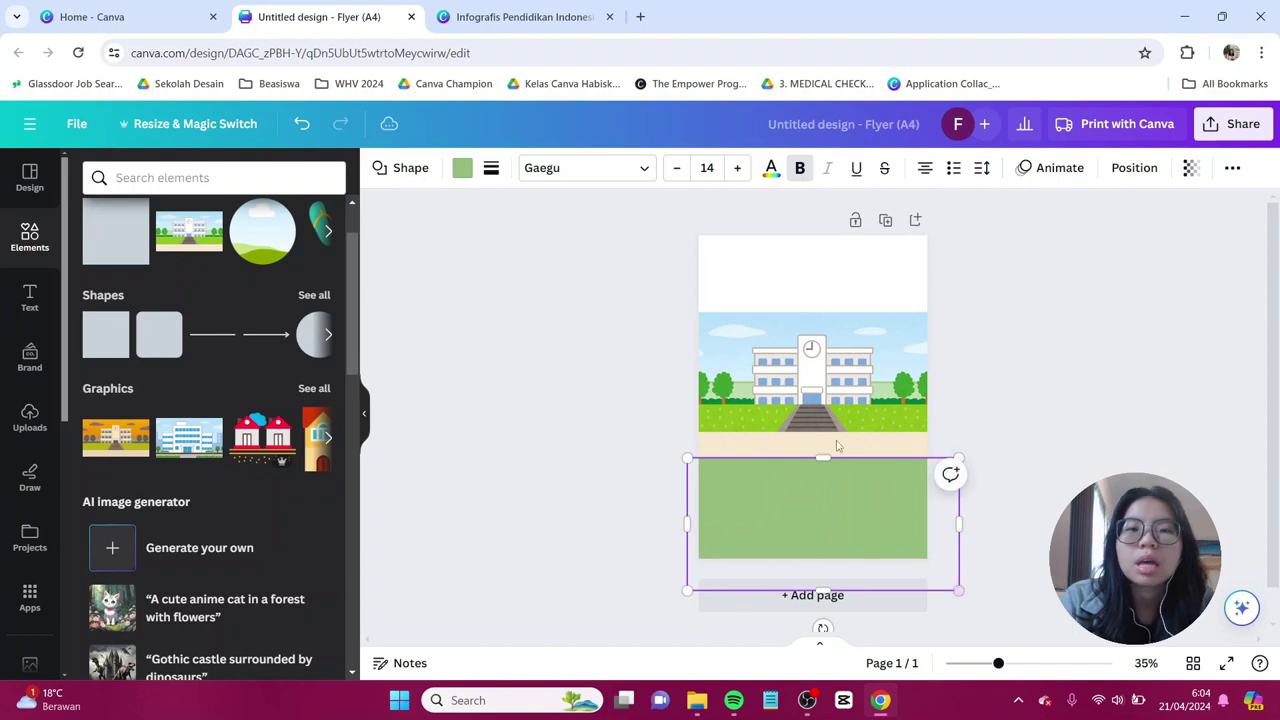
- Fill the lower rectangle with the beige sampled from the path strip of the school picture
click(462, 170)
click(84, 274)
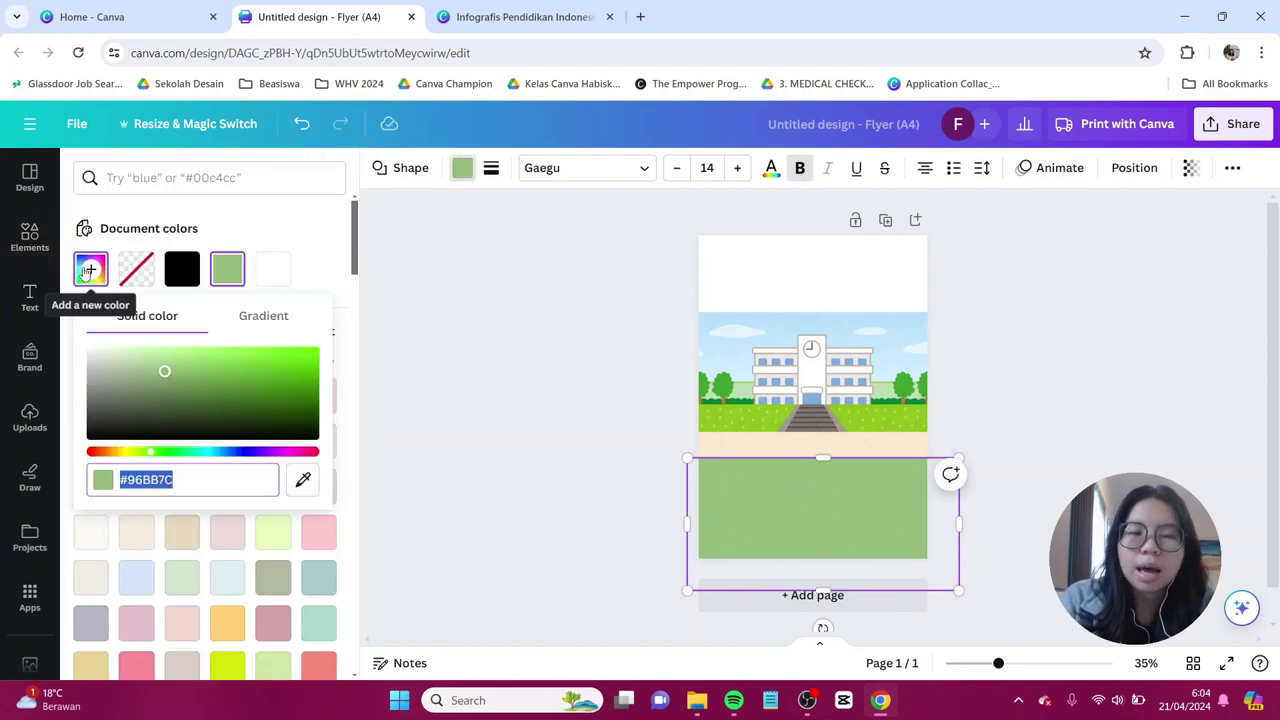
click(306, 489)
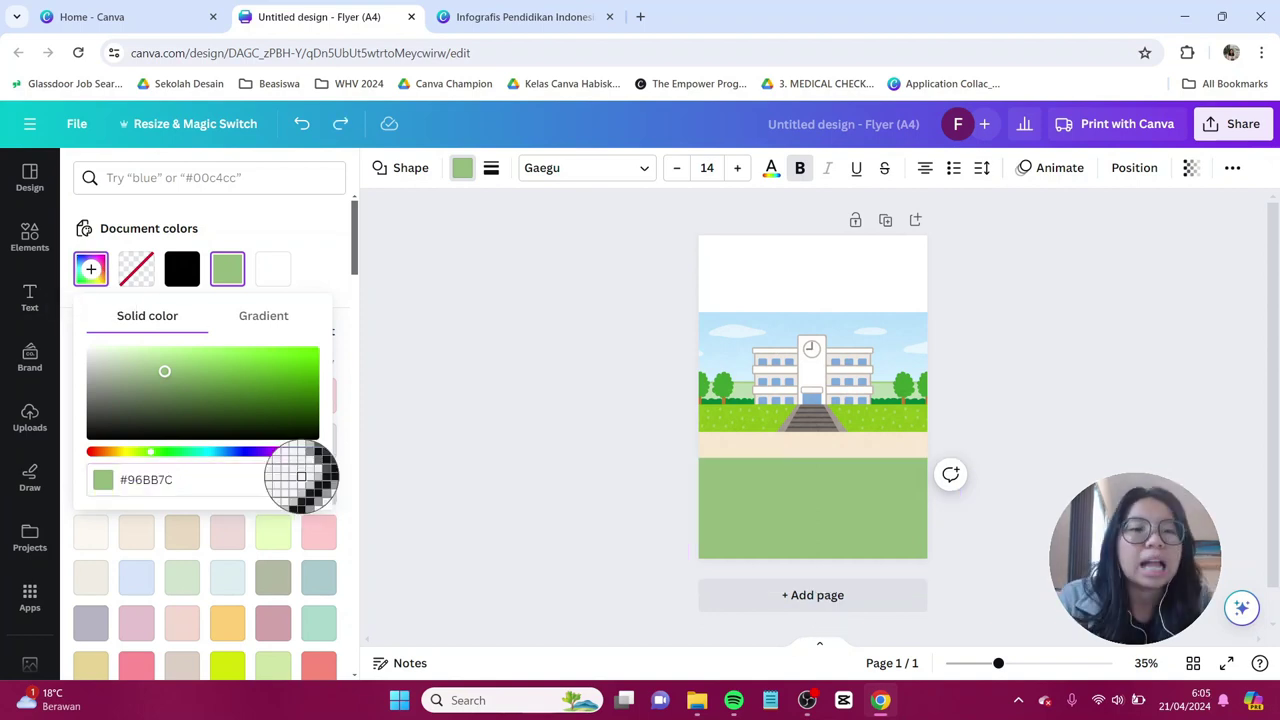
click(745, 451)
key(Escape)
key(Escape)
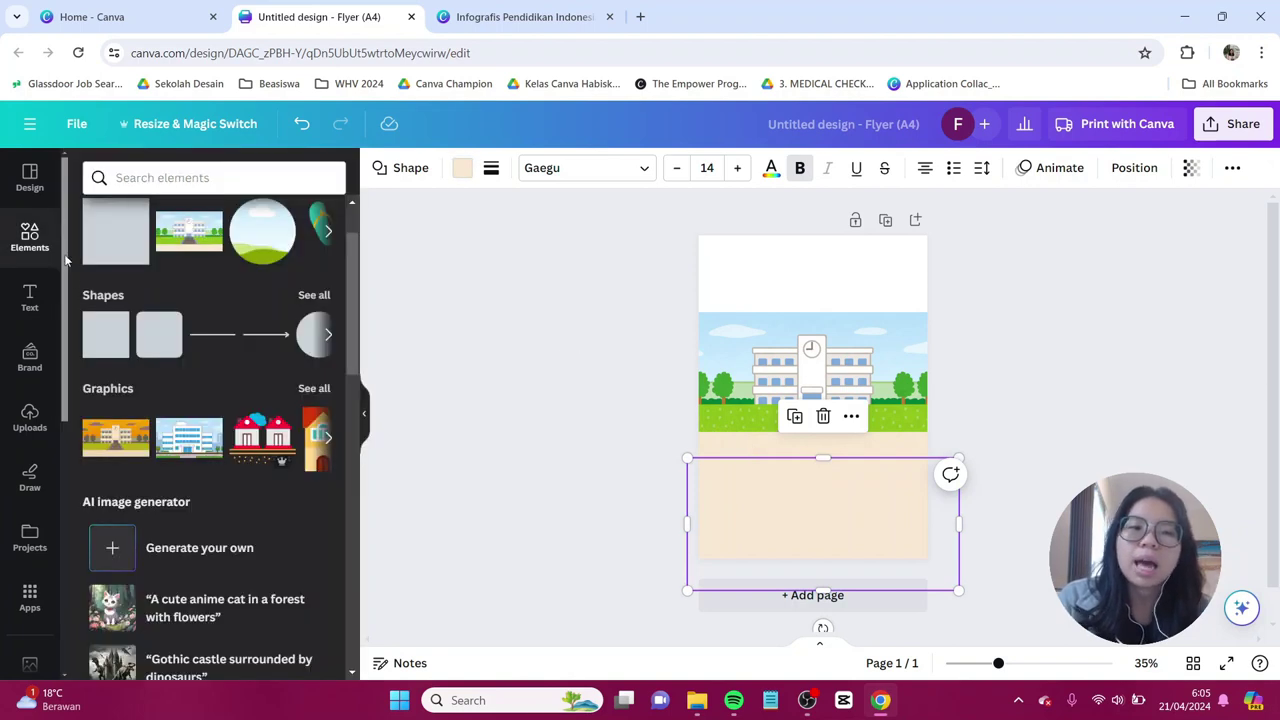
- Add a second square shape and stretch it to cover the blank page area above the school picture
click(106, 334)
drag(815, 393, 716, 243)
drag(750, 283, 934, 314)
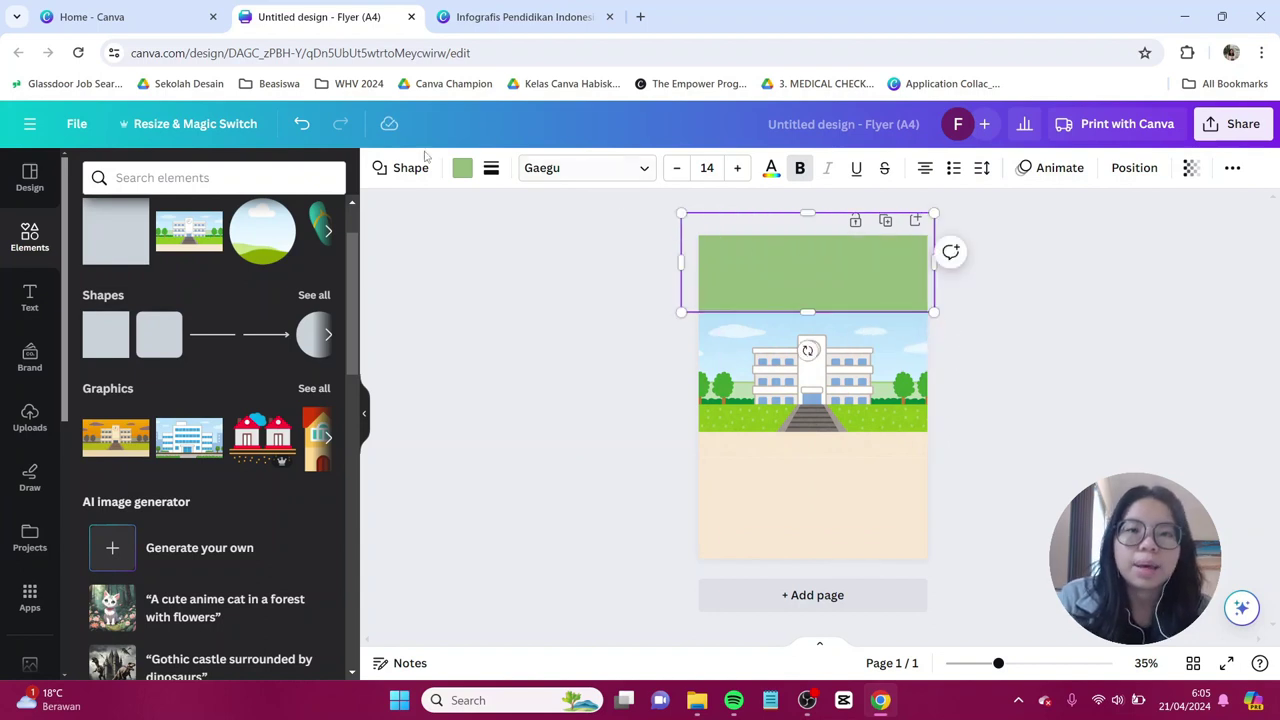
- Fill the upper rectangle with the light blue sampled from the sky of the school picture
click(463, 170)
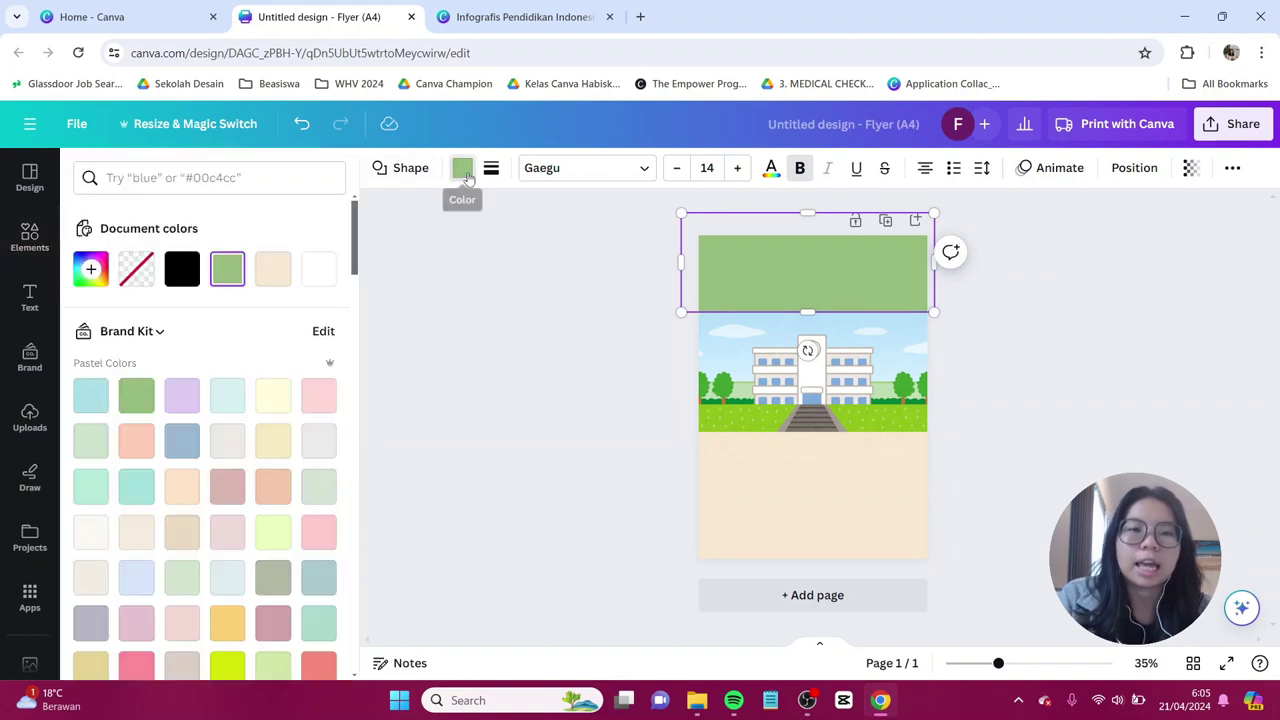
click(90, 272)
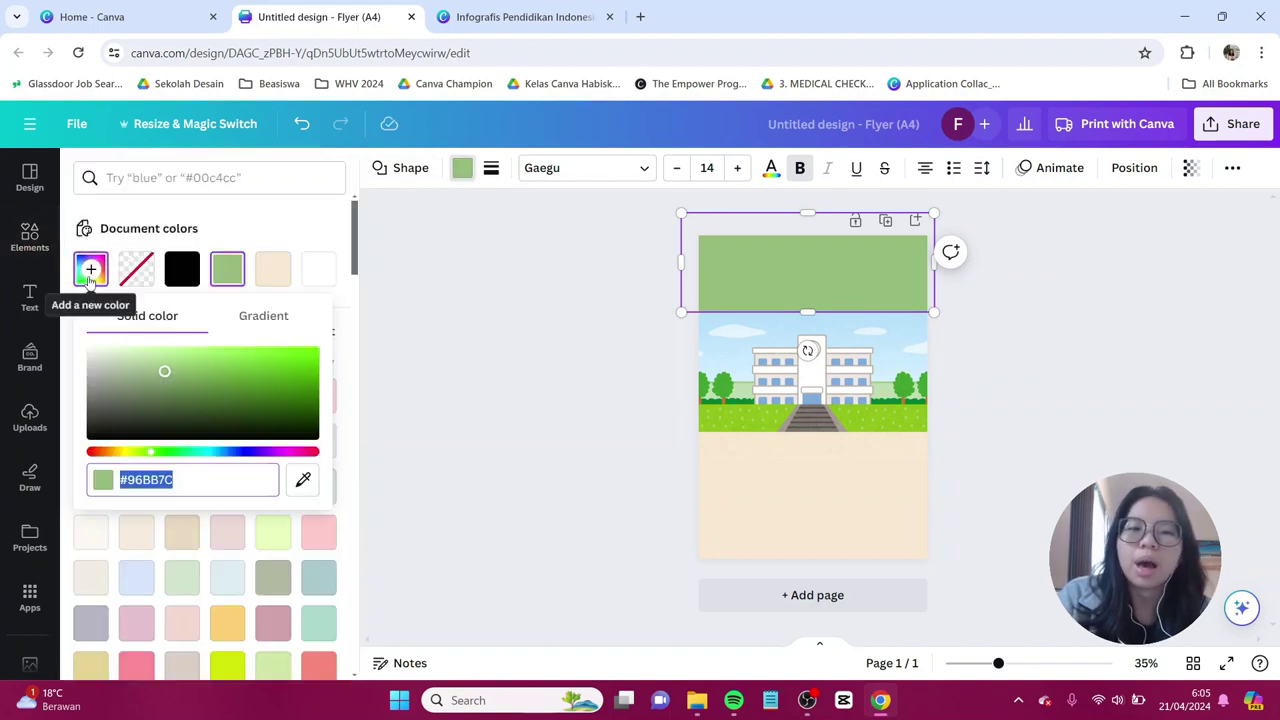
click(301, 486)
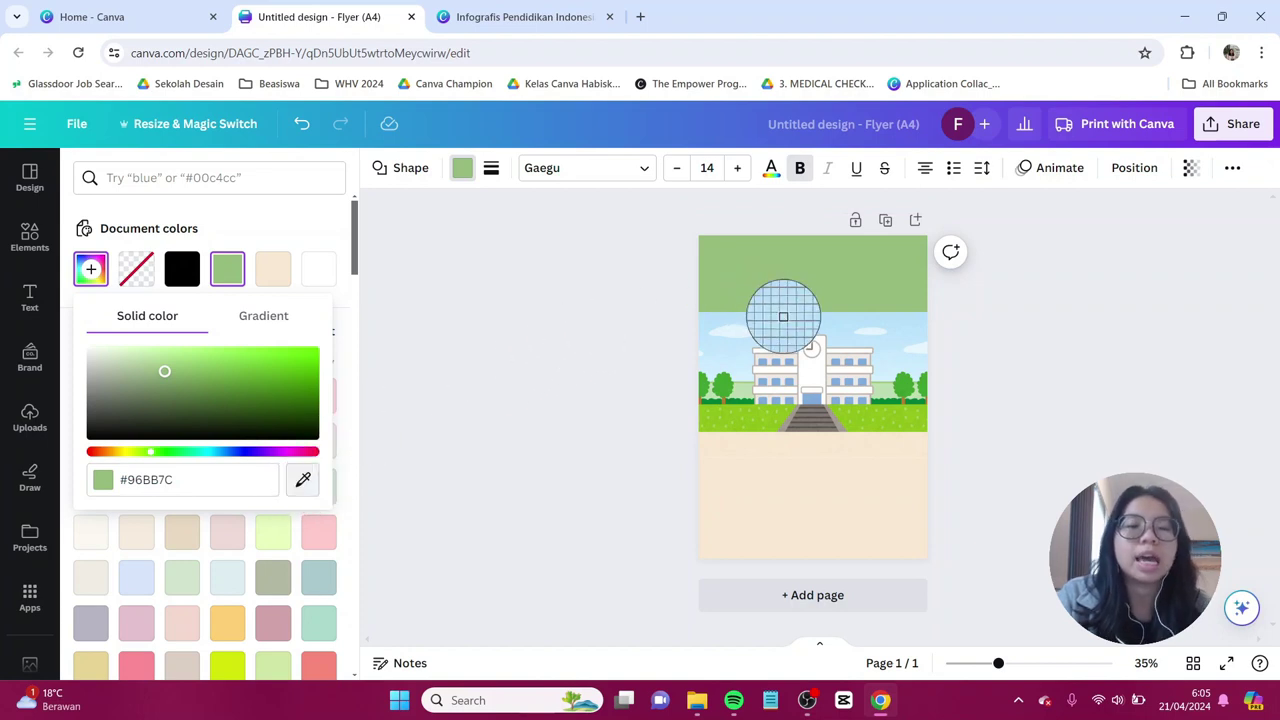
click(783, 316)
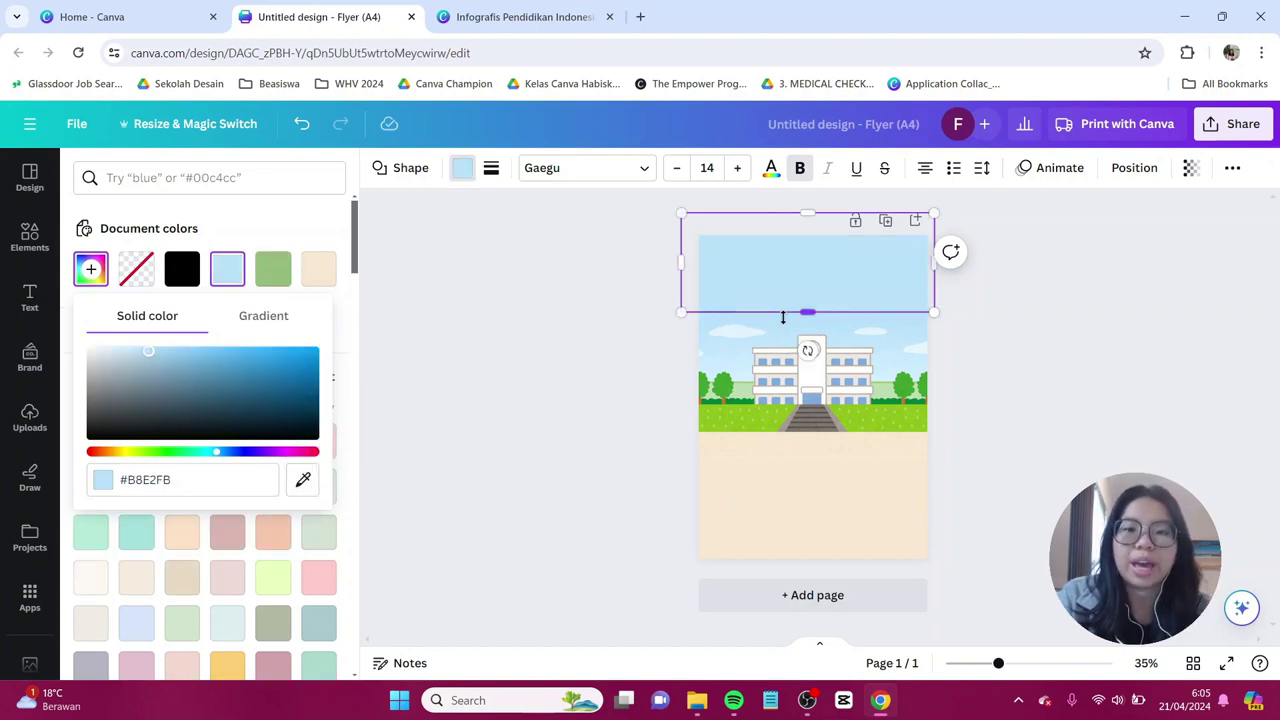
click(966, 410)
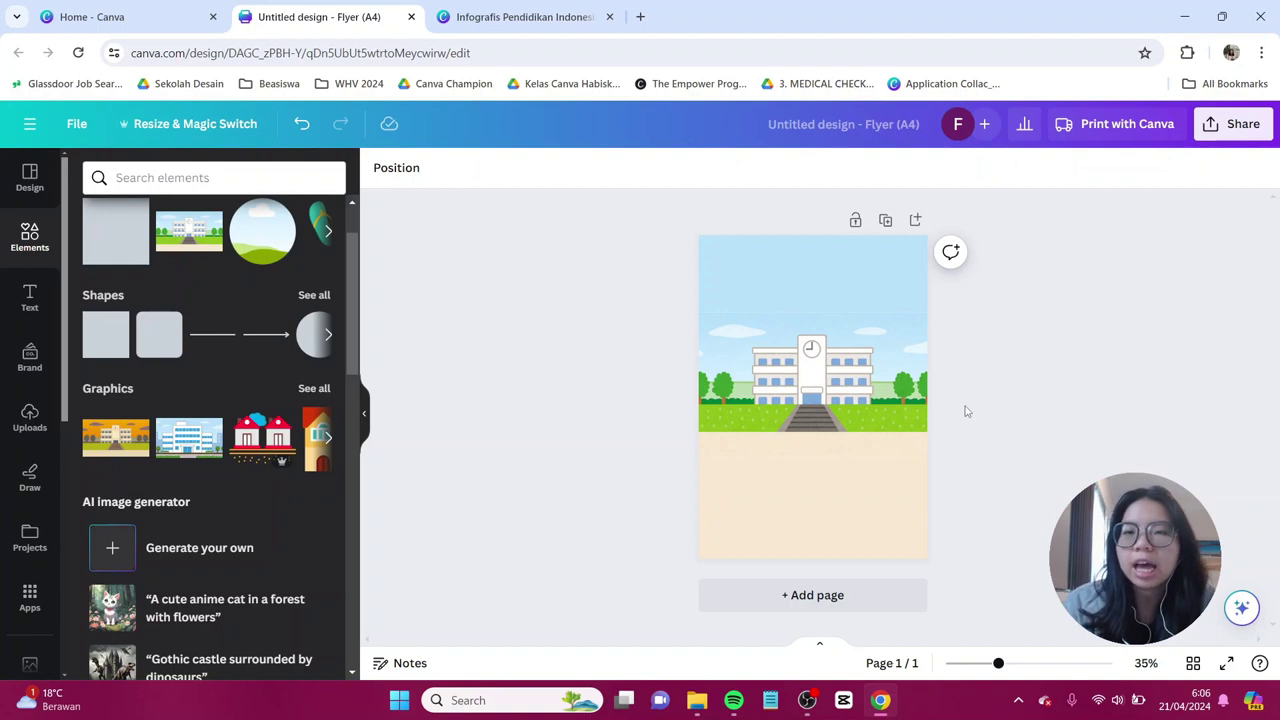
- Enlarge the school picture beyond both page sides and recentre it horizontally, keeping its upper edge against the blue rectangle
click(886, 396)
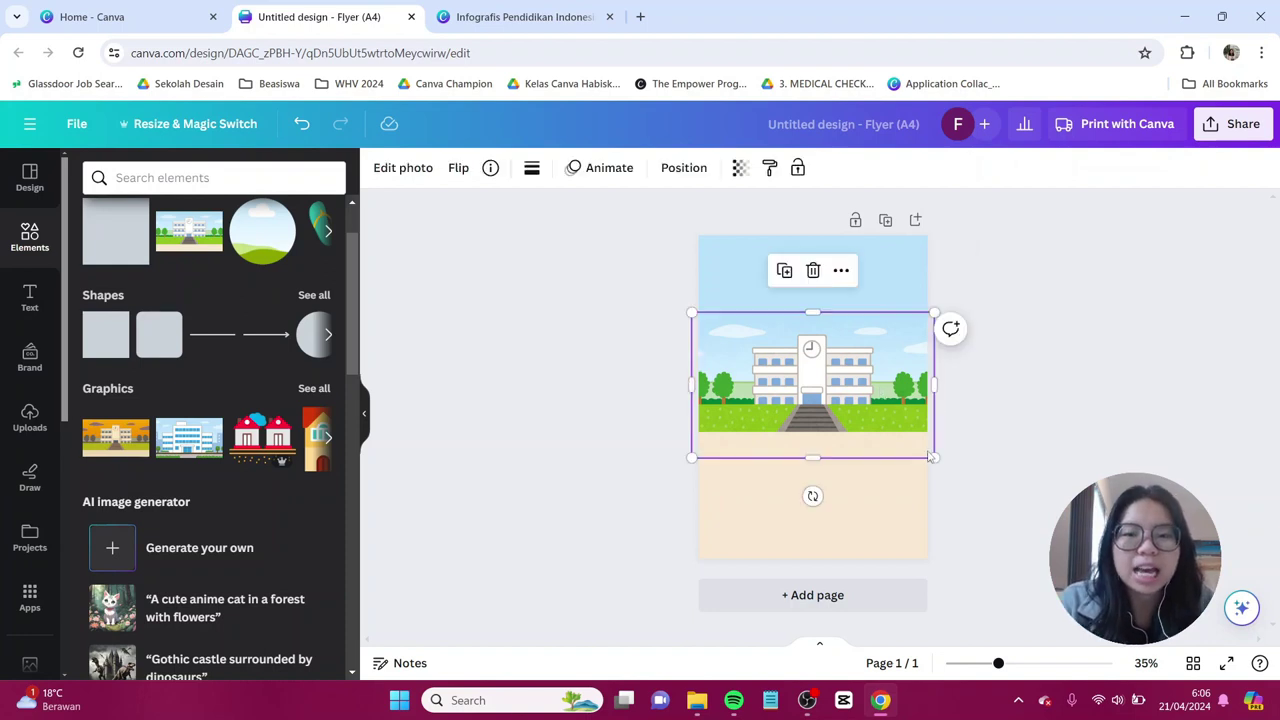
drag(934, 457, 986, 491)
drag(866, 419, 836, 414)
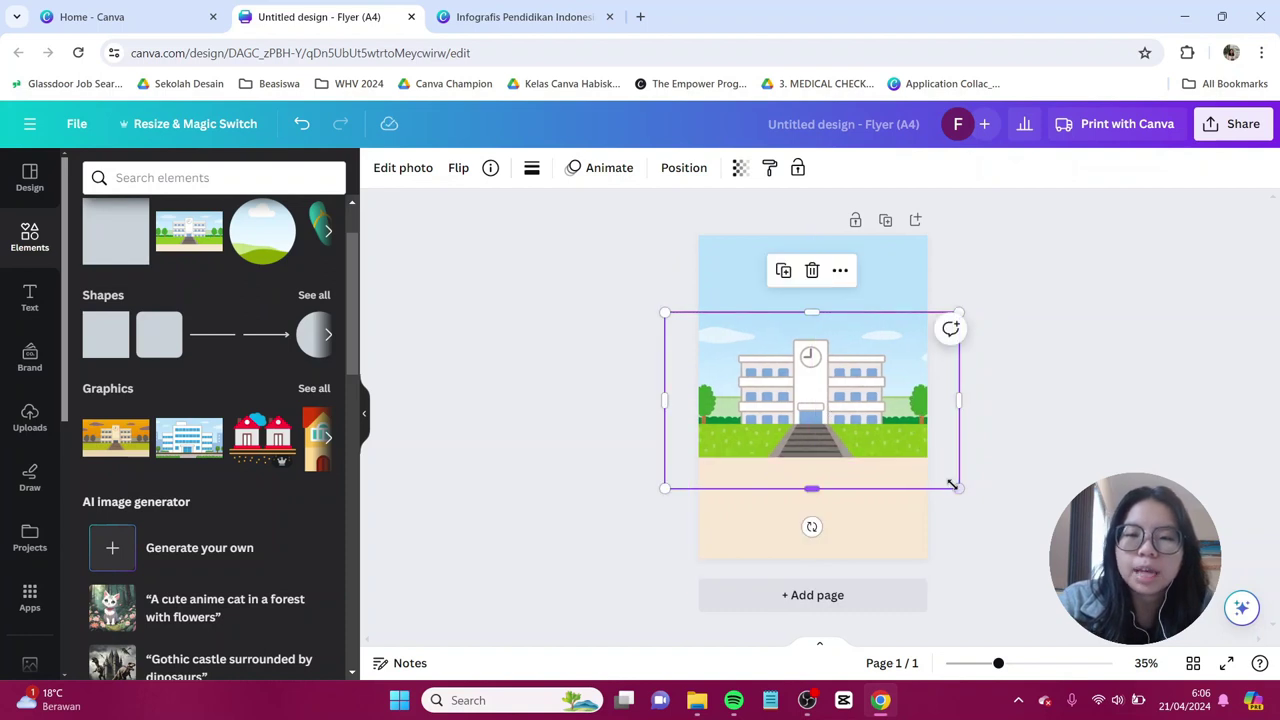
drag(960, 488, 1008, 518)
drag(873, 415, 846, 408)
- Move the beige rectangle down so it starts at the foot of the school's stairs and lawn
click(871, 520)
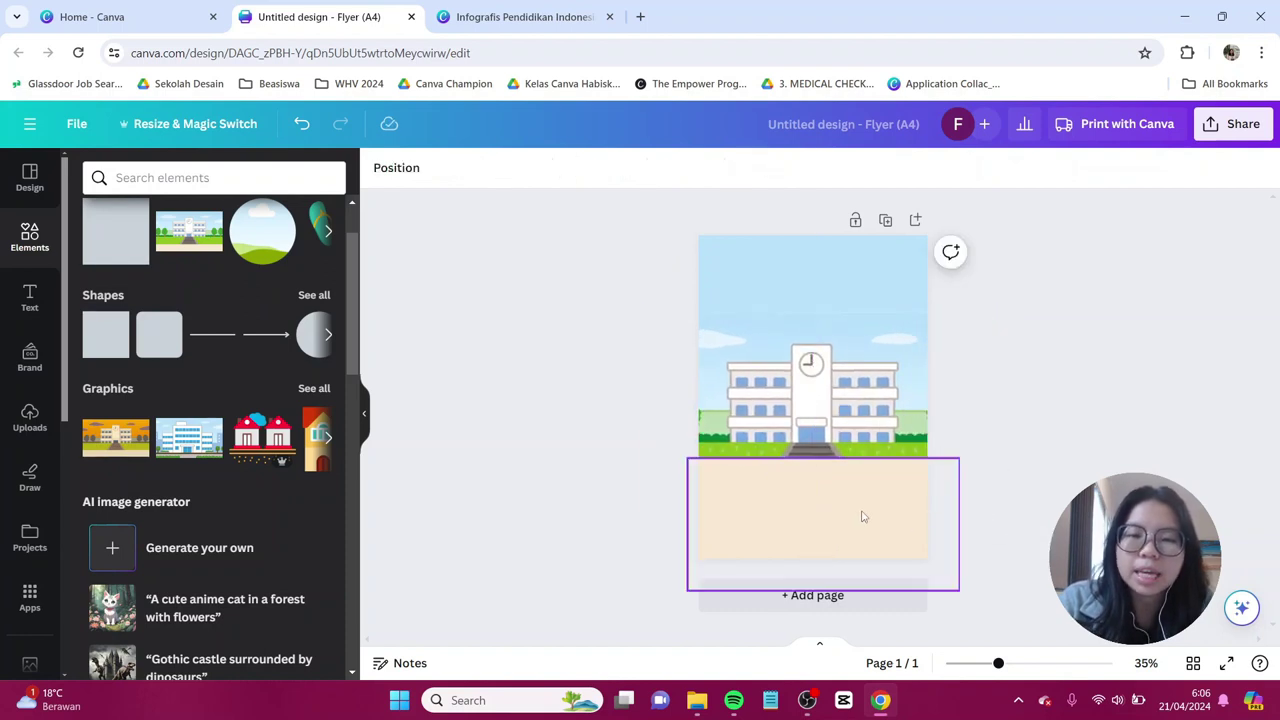
mouse_move(871, 520)
mouse_down()
mouse_move(849, 547)
mouse_move(849, 528)
mouse_up()
click(988, 437)
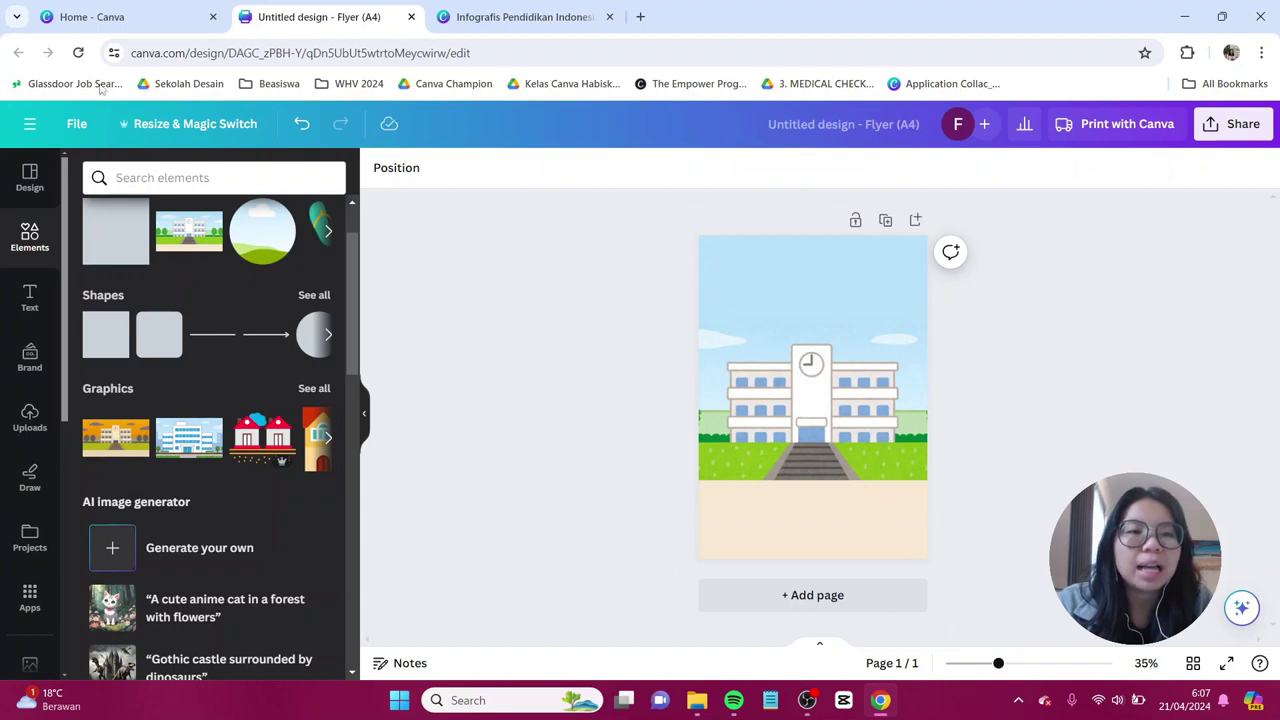
- Search the graphics elements for "gradient" and insert the purple fading gradient
click(153, 178)
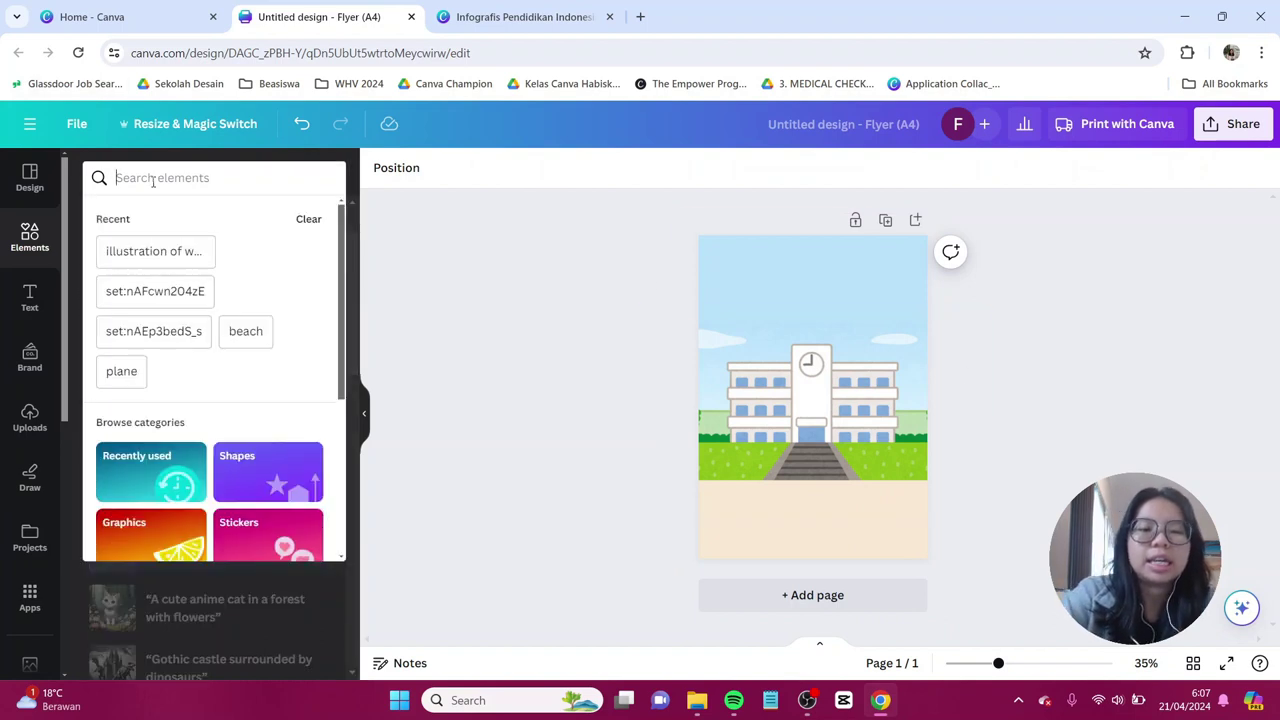
text(gradient)
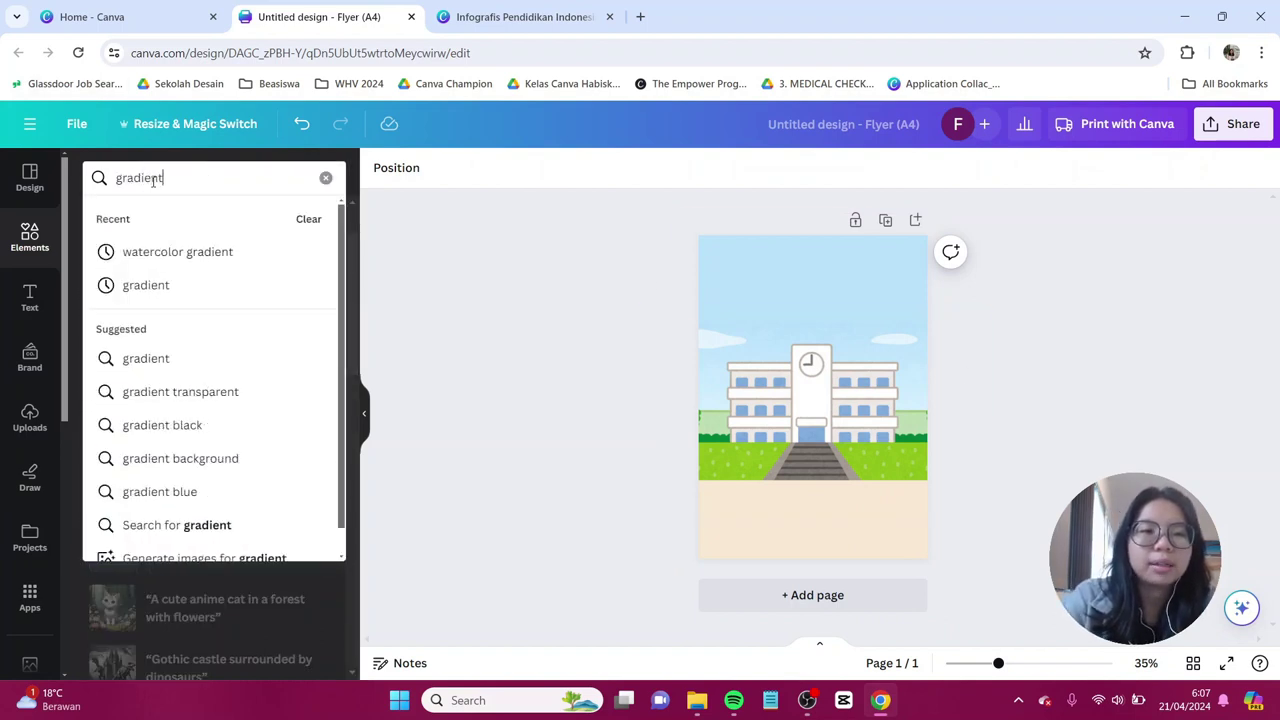
key(Return)
click(143, 217)
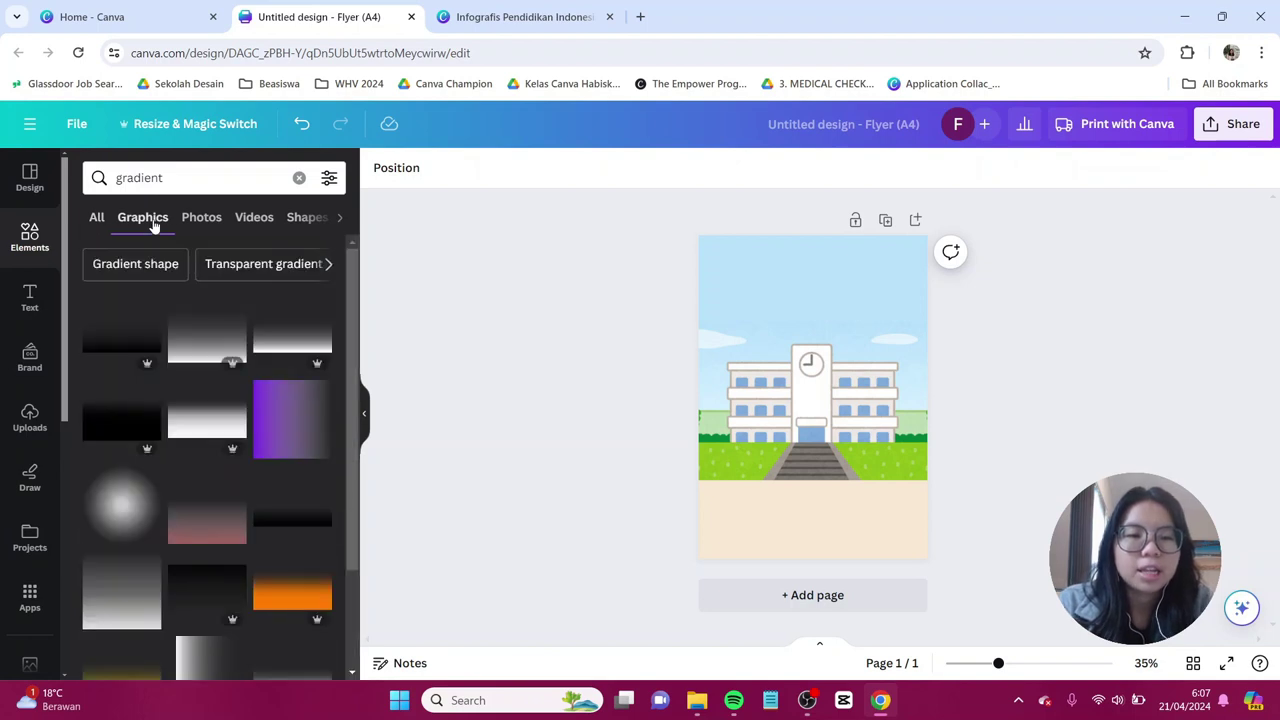
scroll(290, 340, down, 1)
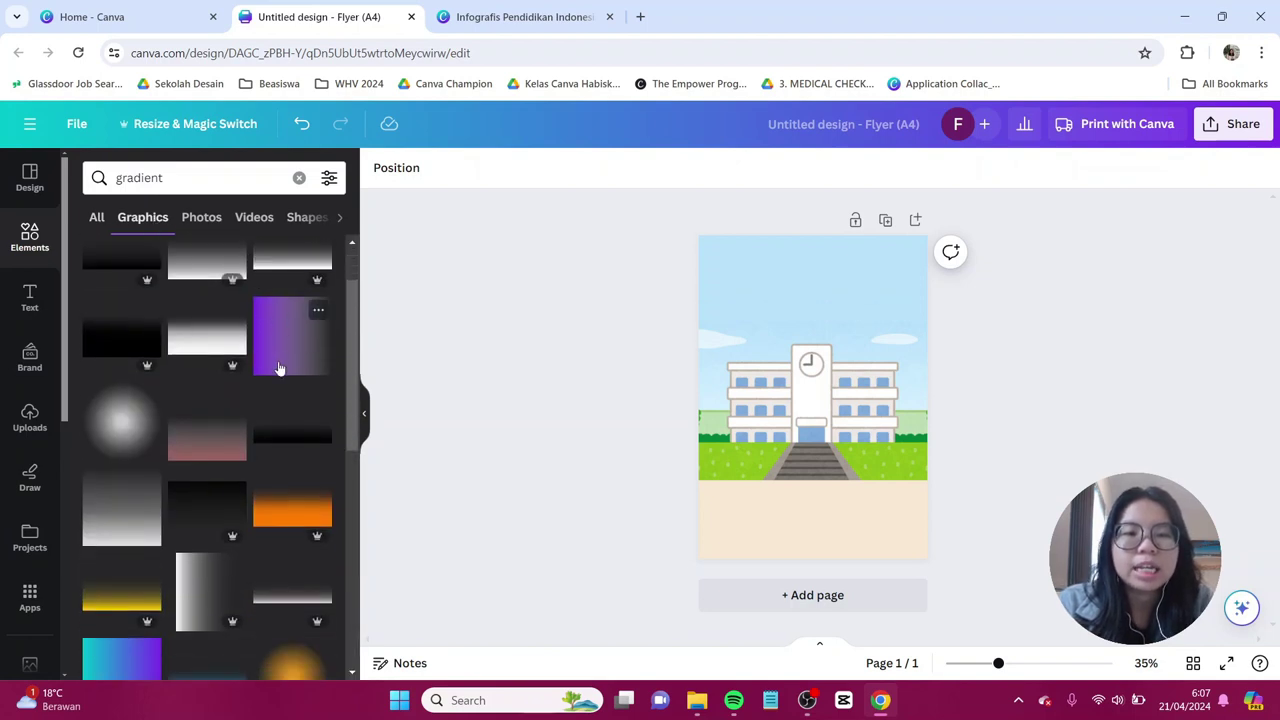
click(290, 338)
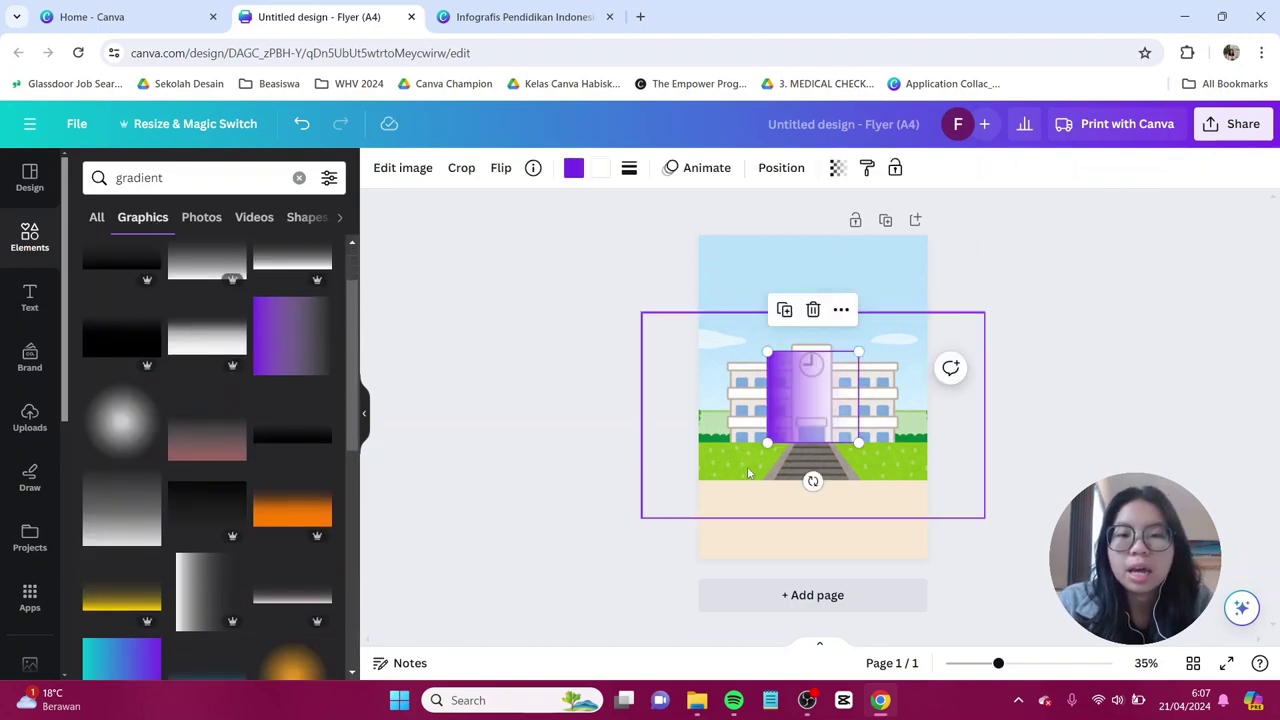
- Rotate and enlarge the gradient over the school picture, solid edge down against the beige rectangle, and recolour its purple to #f8e8d2
drag(812, 481, 897, 398)
drag(865, 347, 1040, 184)
mouse_move(766, 440)
mouse_down()
mouse_move(716, 497)
mouse_move(744, 435)
mouse_up()
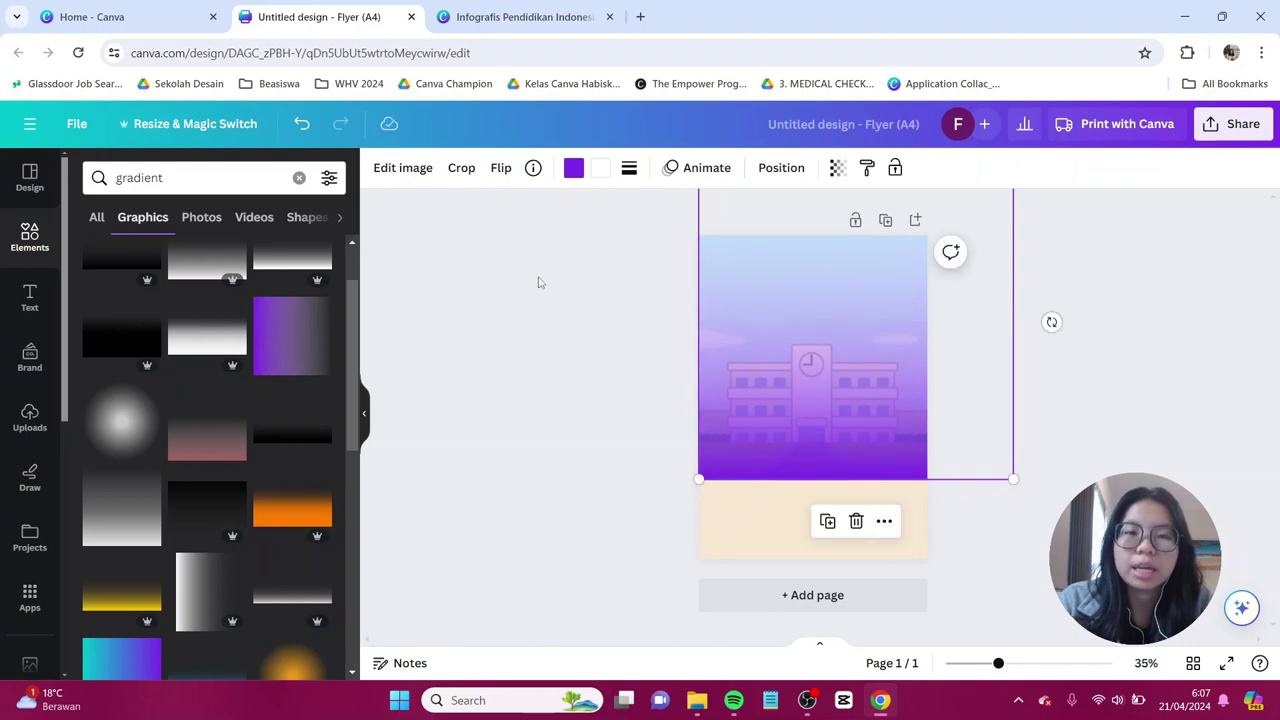
click(574, 170)
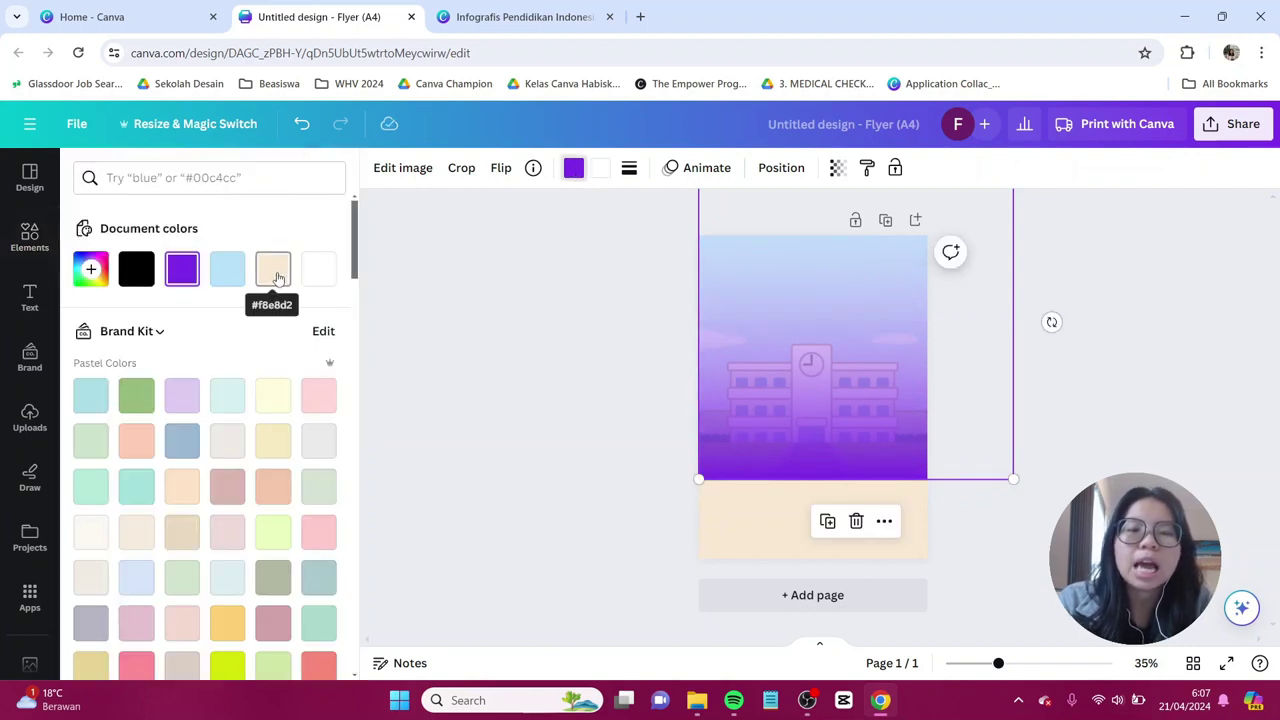
click(278, 277)
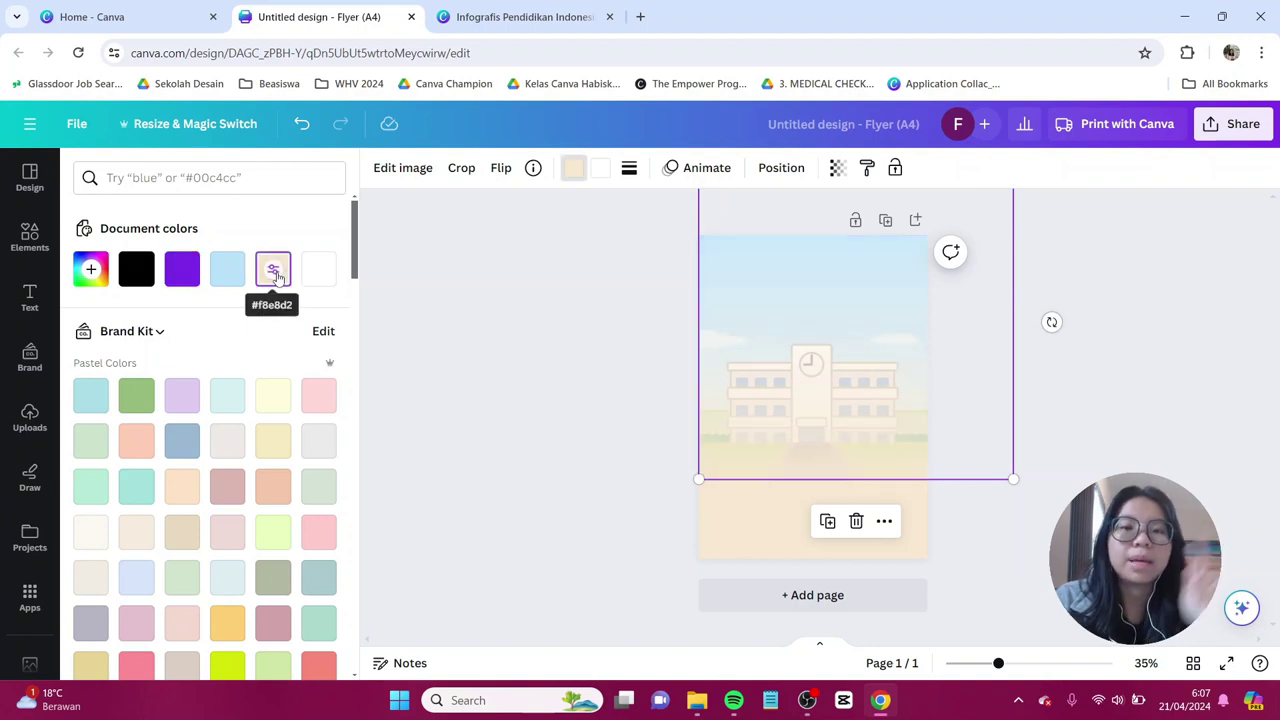
- Shift the beige gradient so it spans the full page width and slightly overlaps the beige rectangle's upper edge
click(631, 454)
click(740, 452)
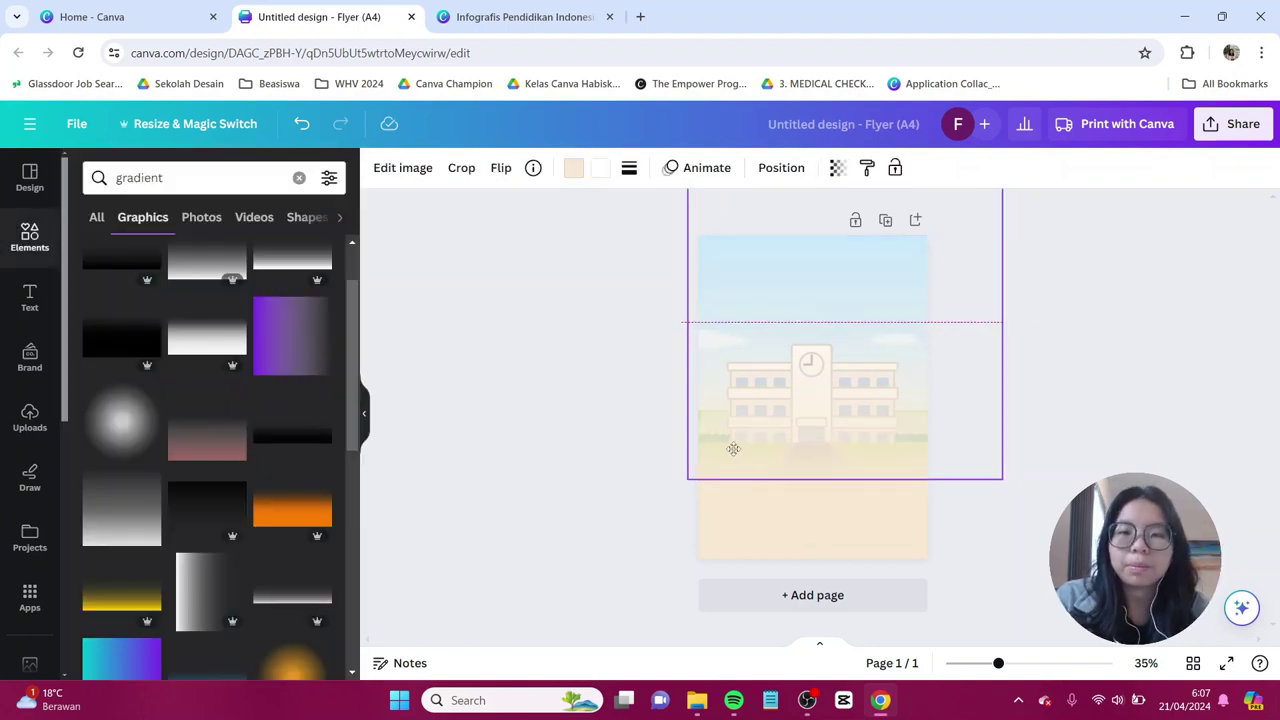
click(641, 456)
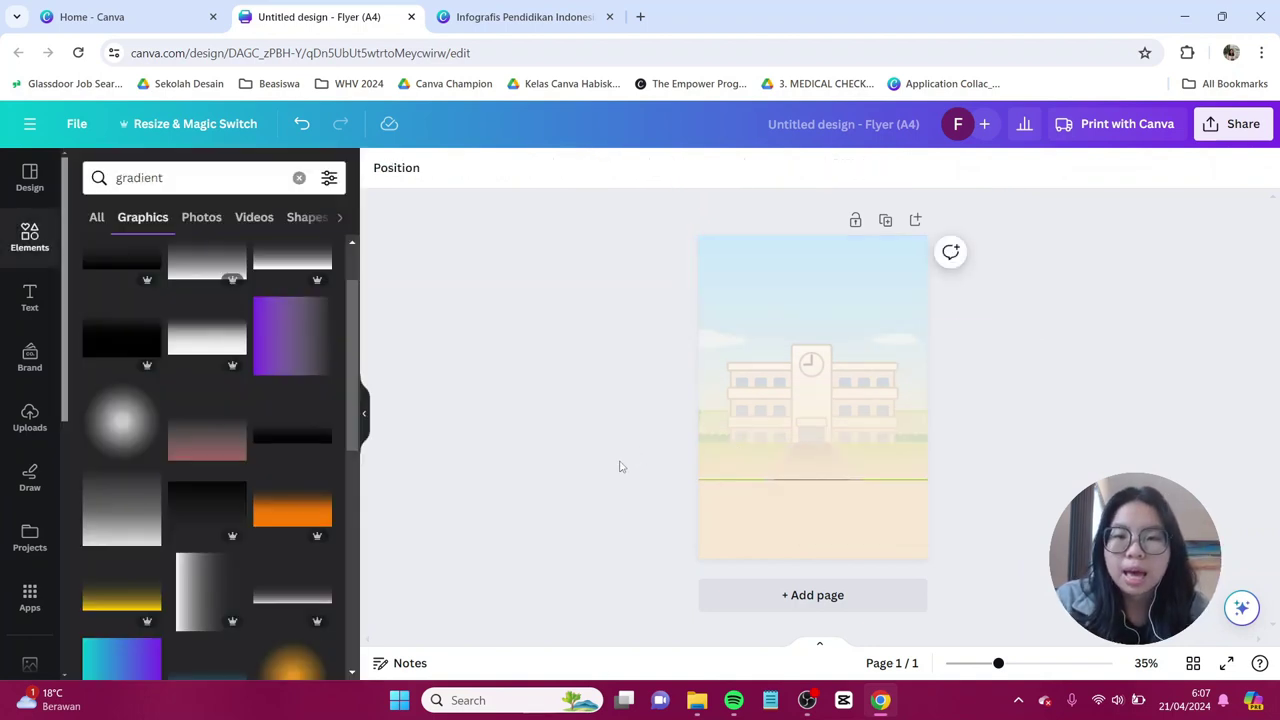
click(739, 477)
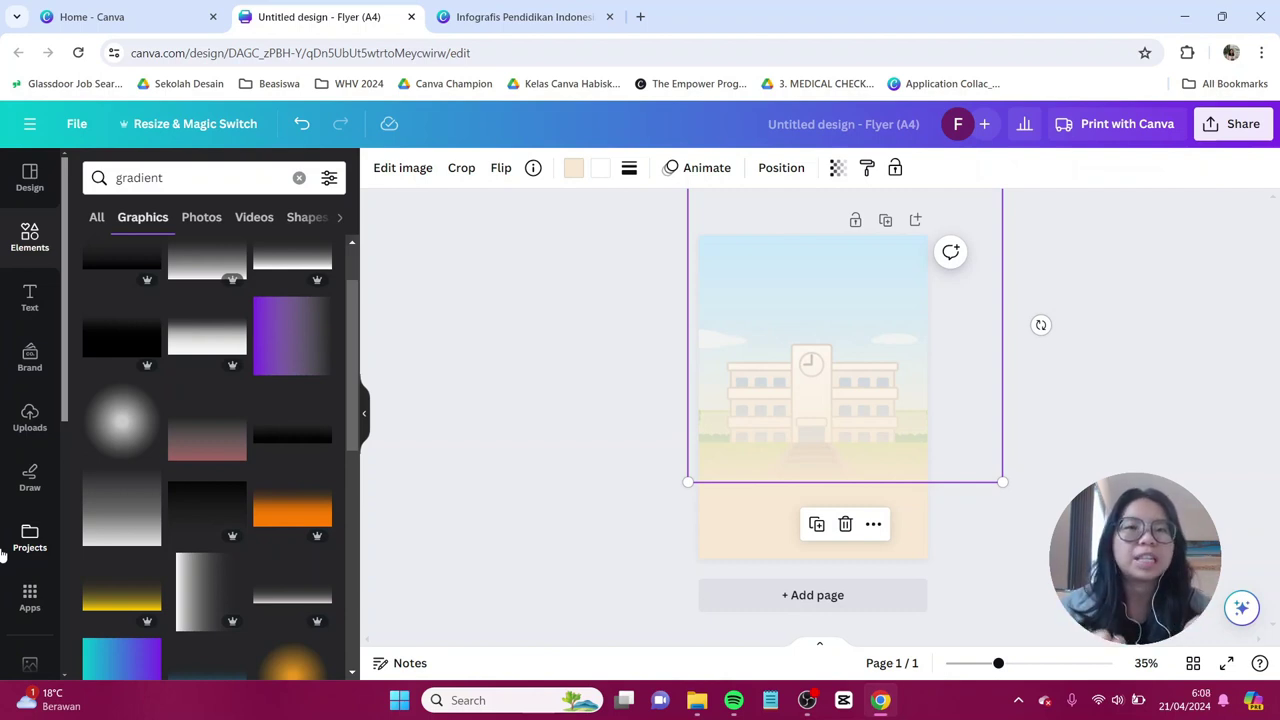
click(1172, 430)
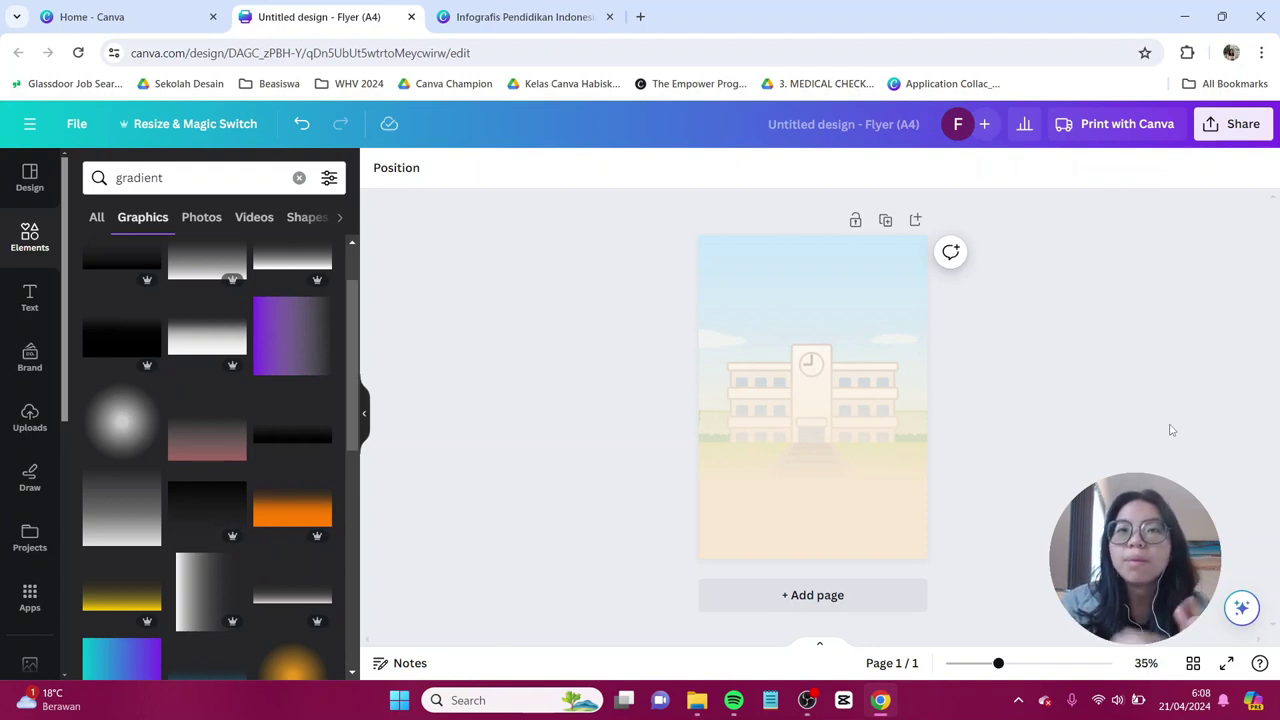
- Add a heading reading "Sejarah Perkembangan" and colour its text white (#ffffff)
click(32, 297)
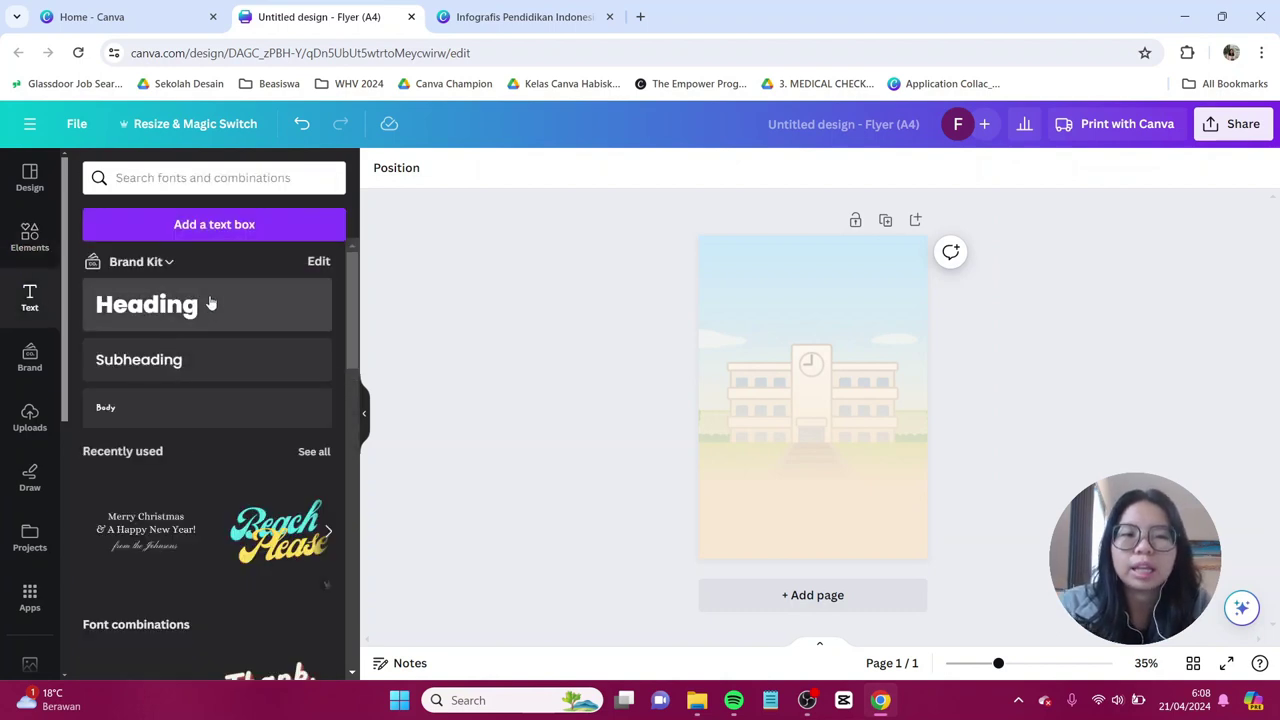
click(208, 304)
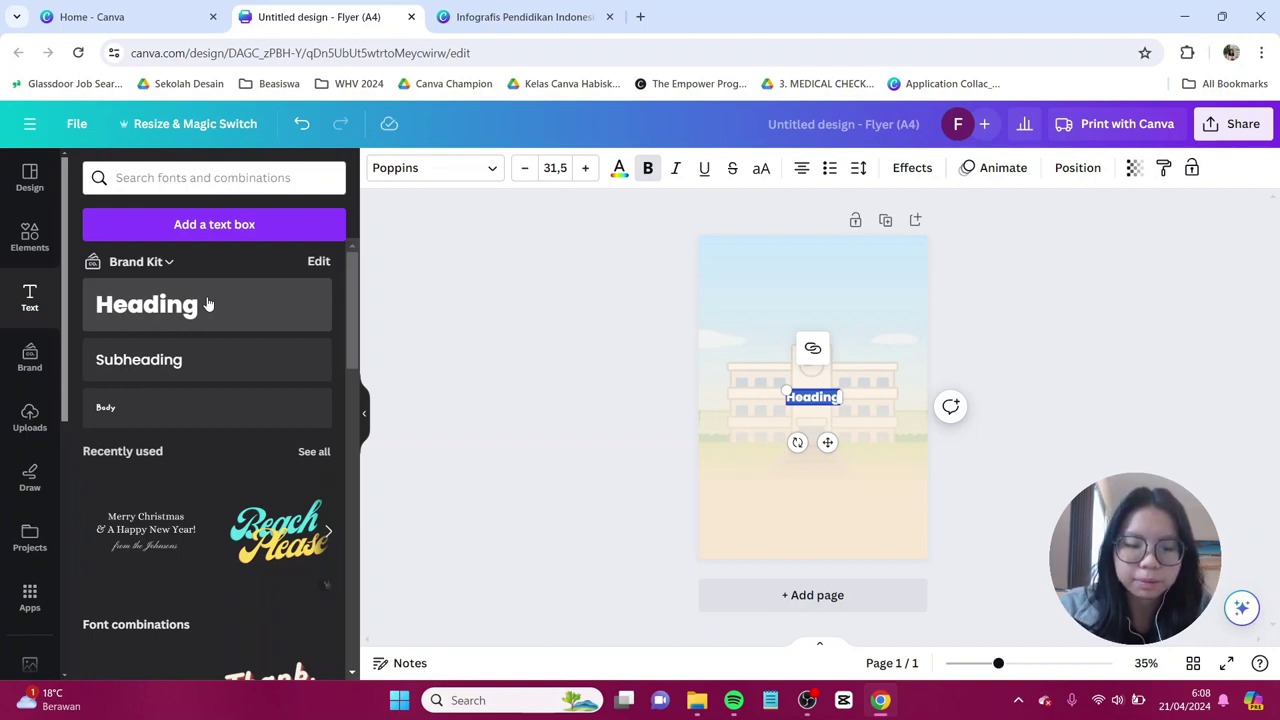
text(Sejarah)
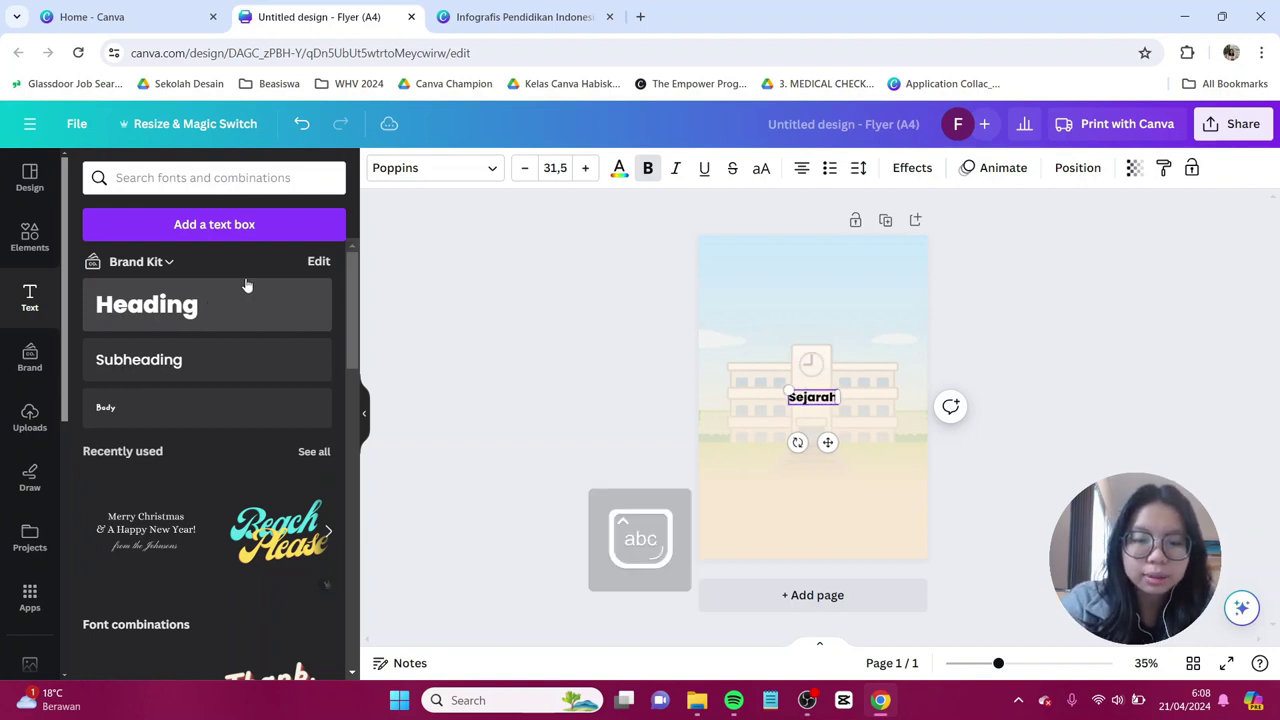
text( Perkembangan)
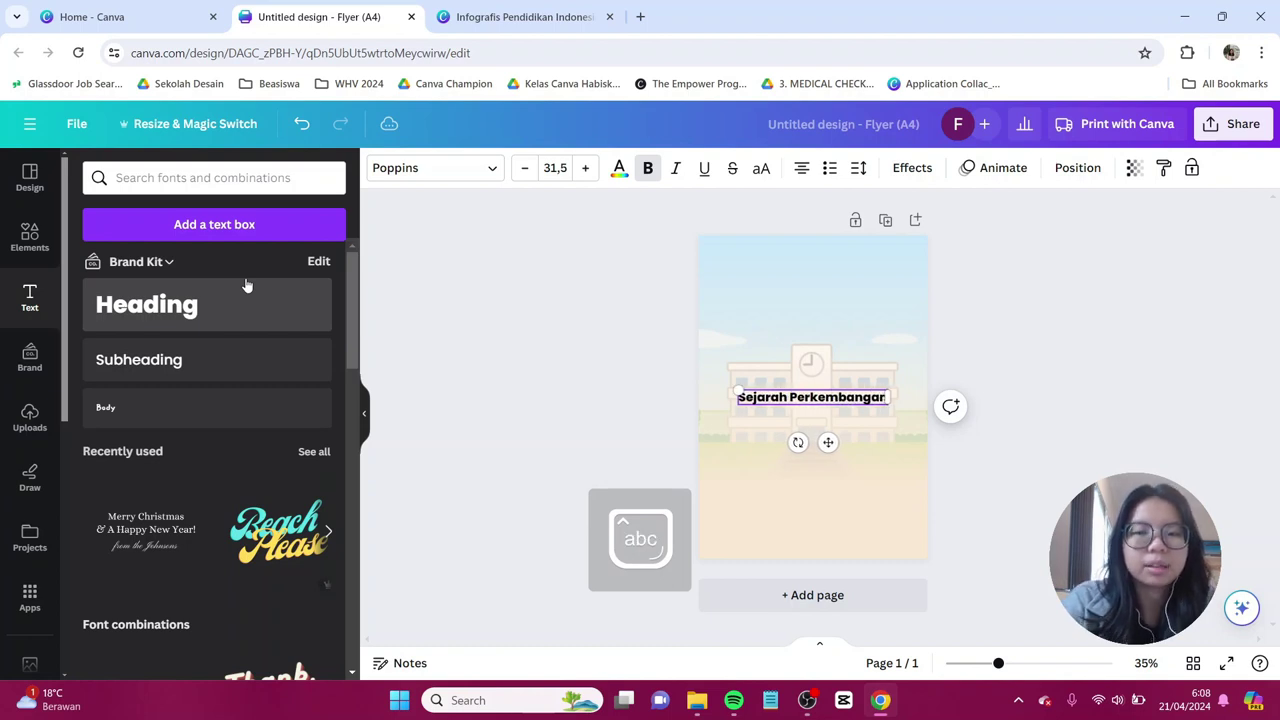
key(ctrl+a)
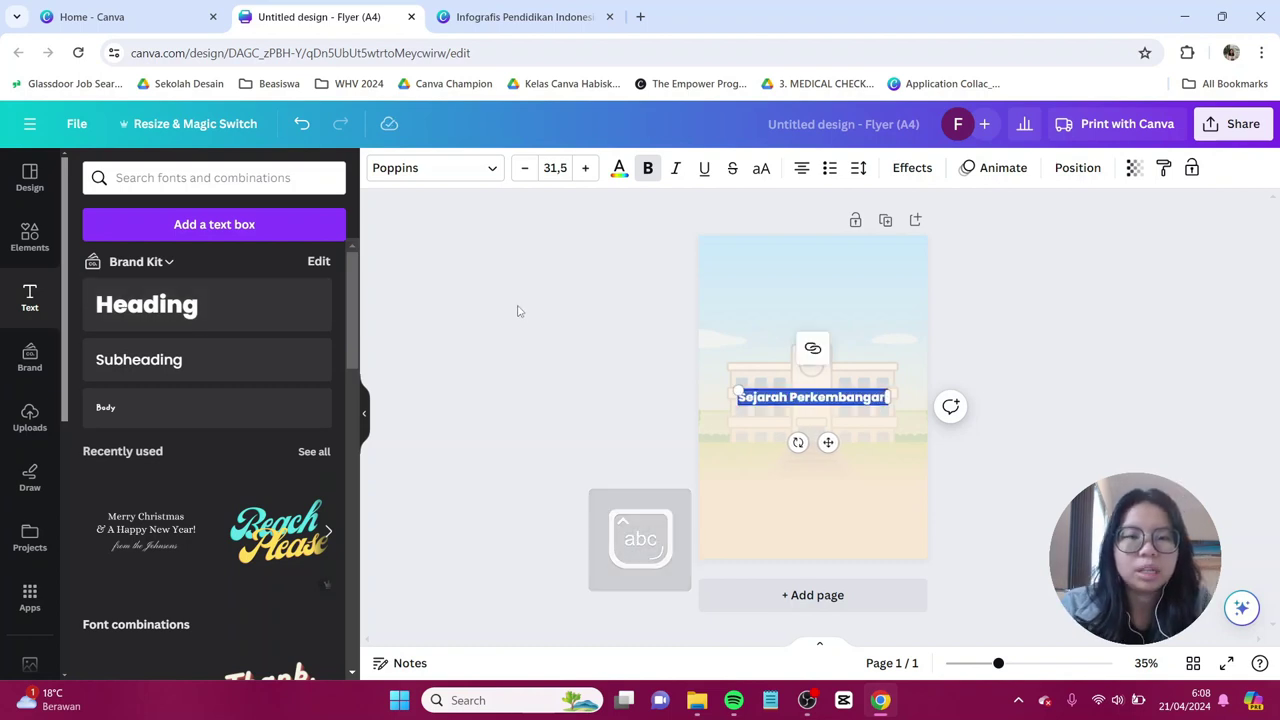
click(618, 170)
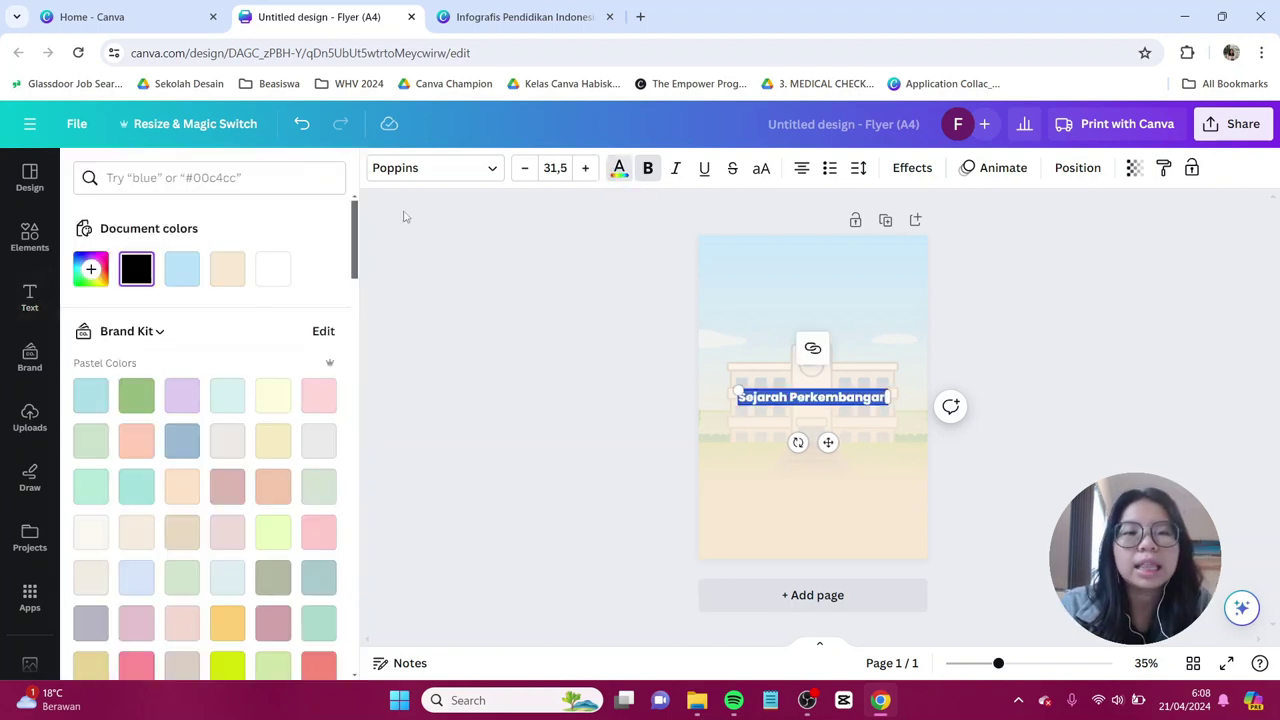
click(276, 272)
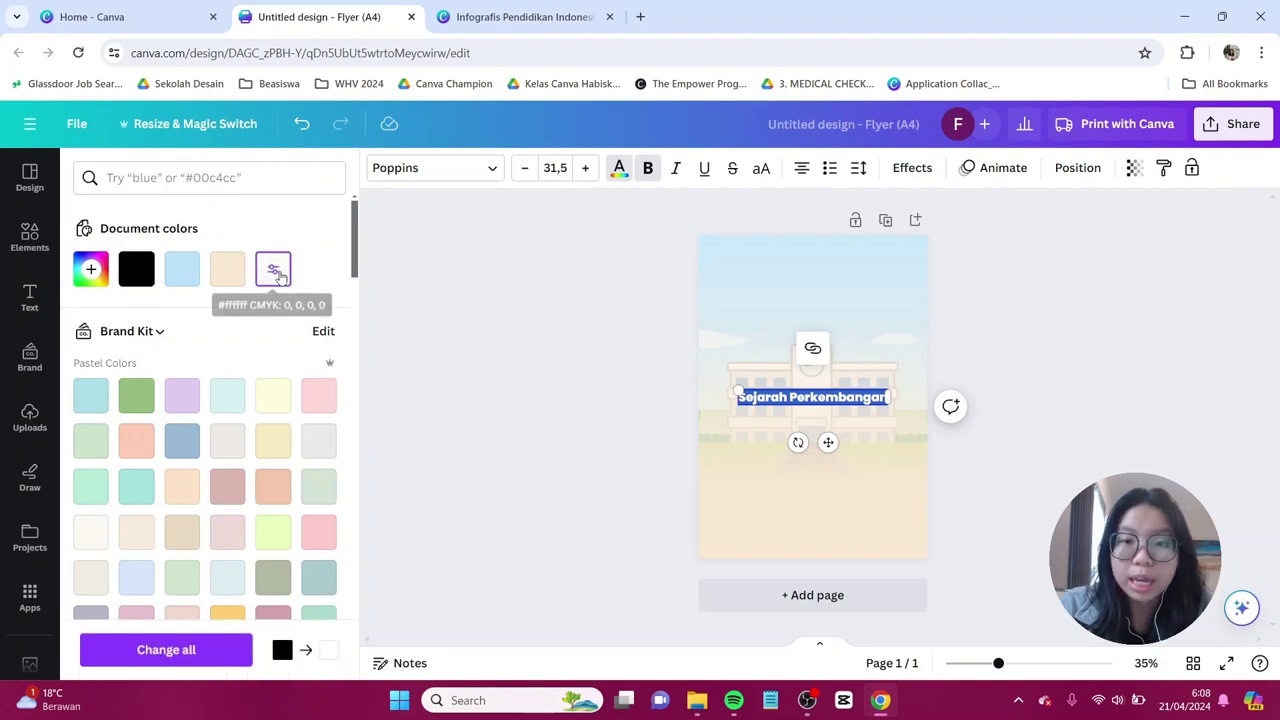
- Give the "Sejarah Perkembangan" heading an Outline effect in colour #595454 with thickness 200
click(910, 168)
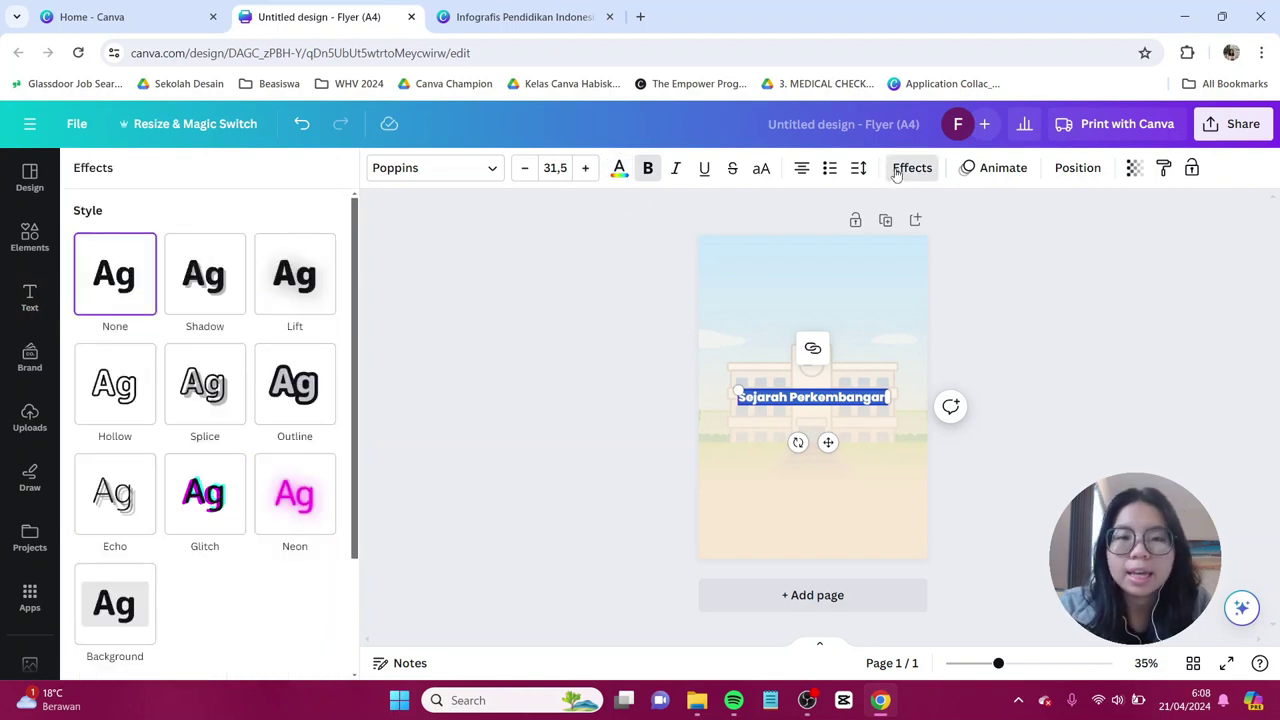
click(303, 383)
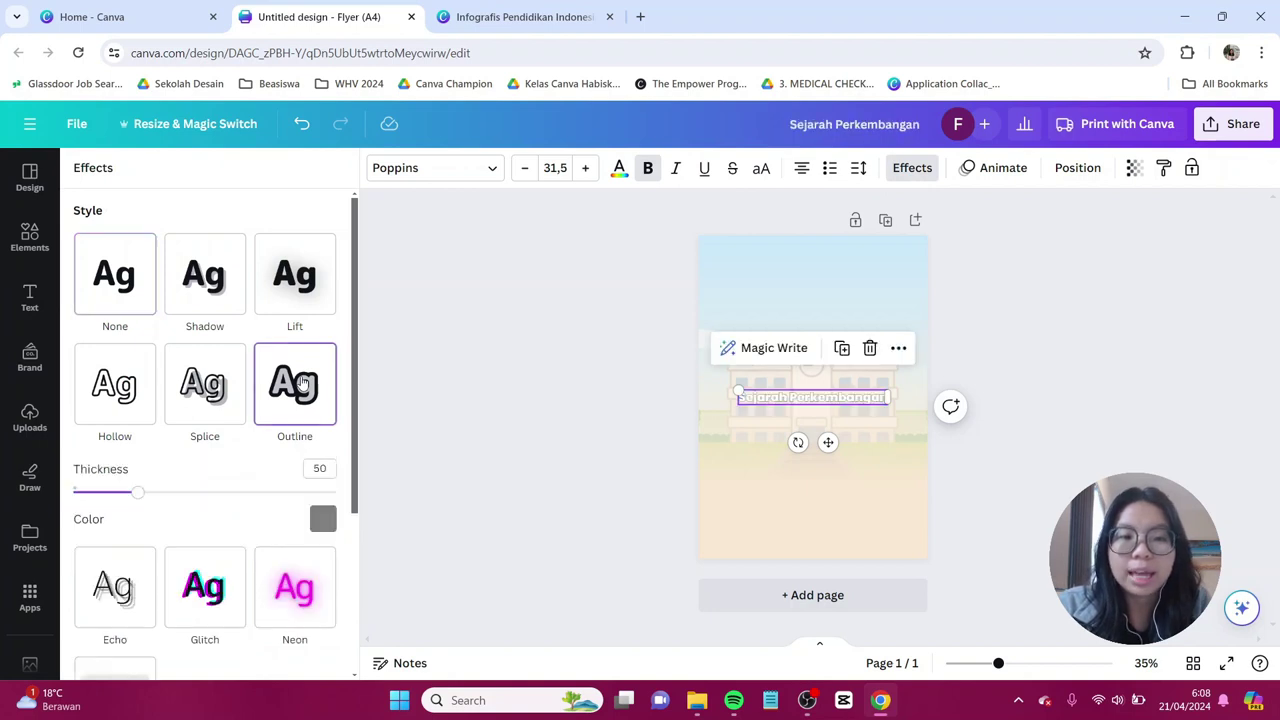
click(323, 519)
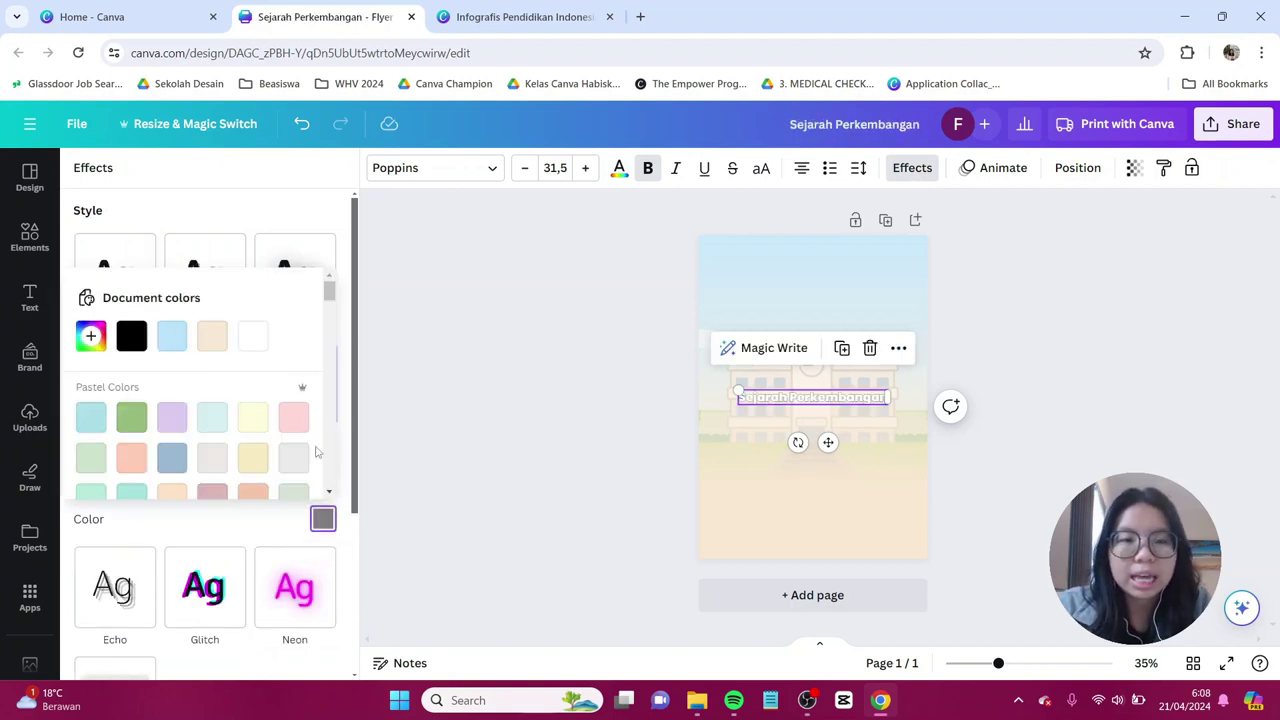
click(90, 336)
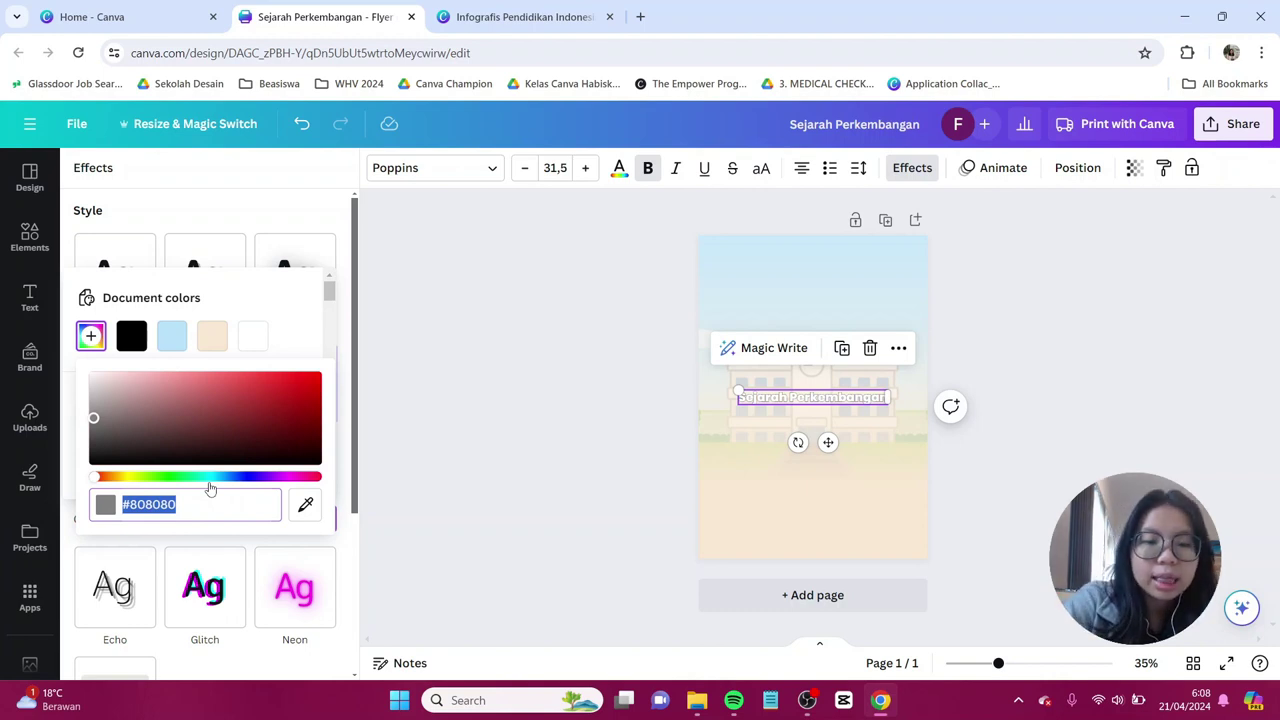
text(#595454)
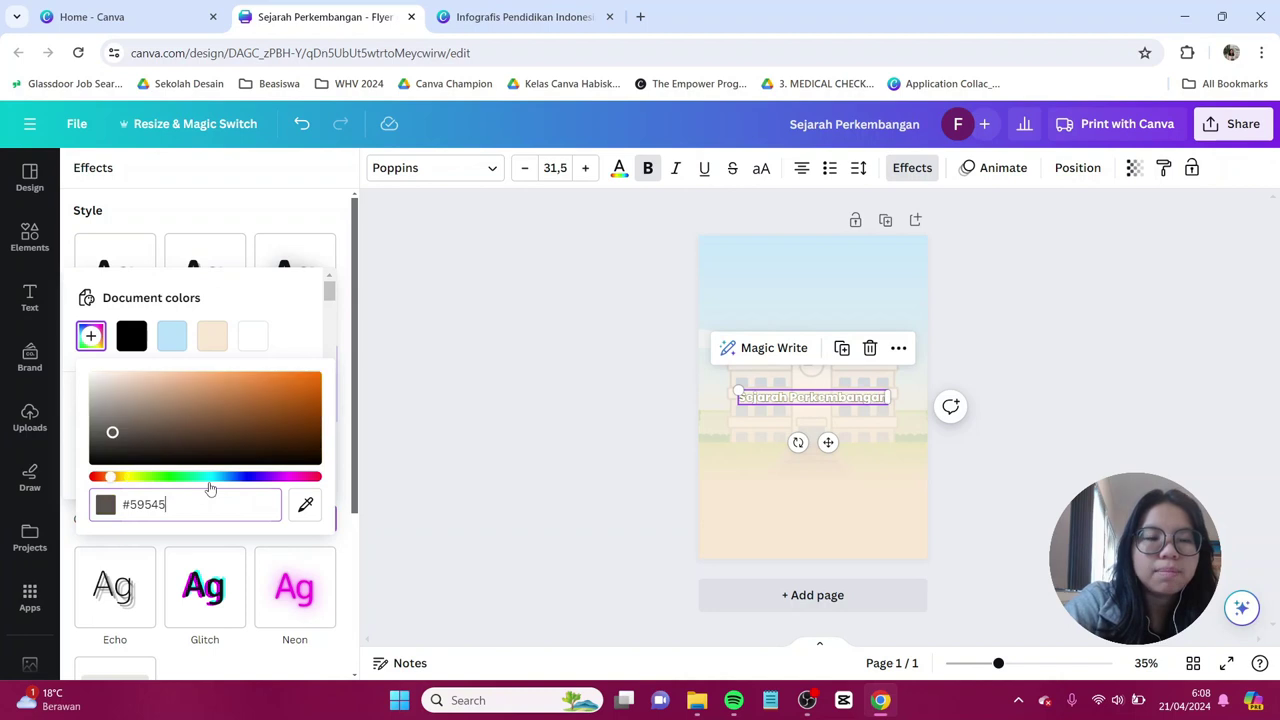
click(283, 221)
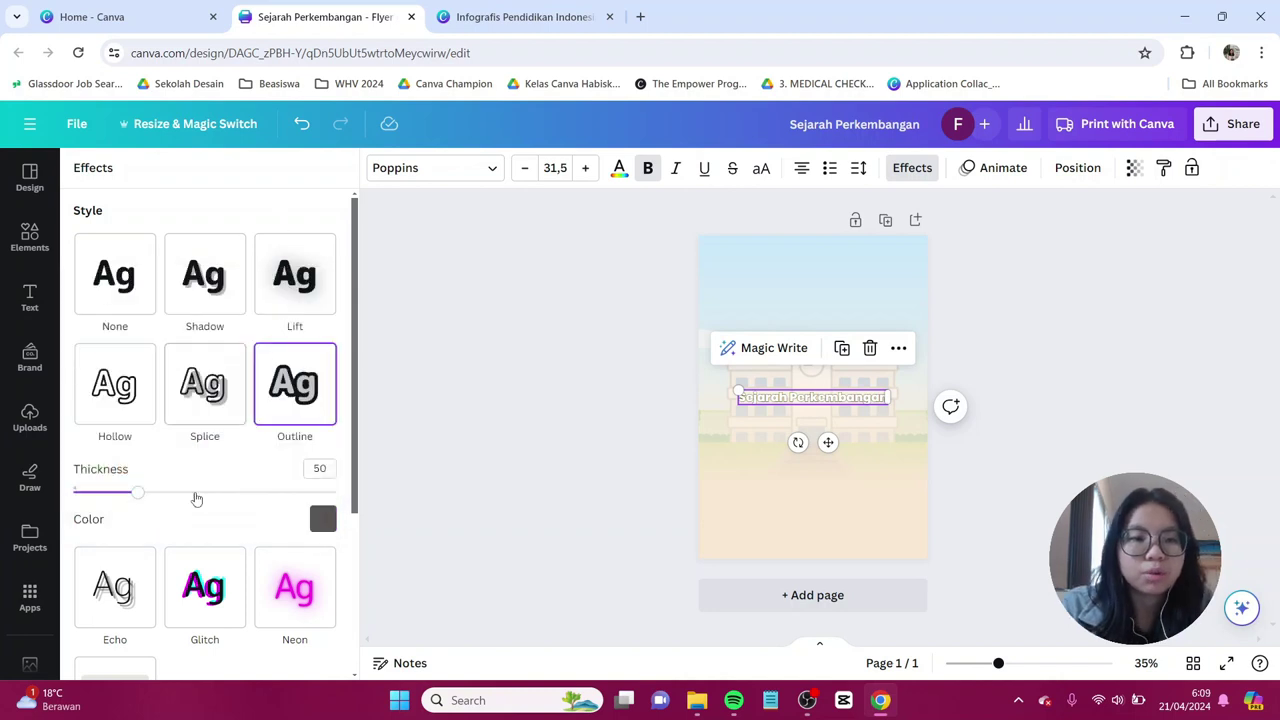
drag(174, 493, 351, 533)
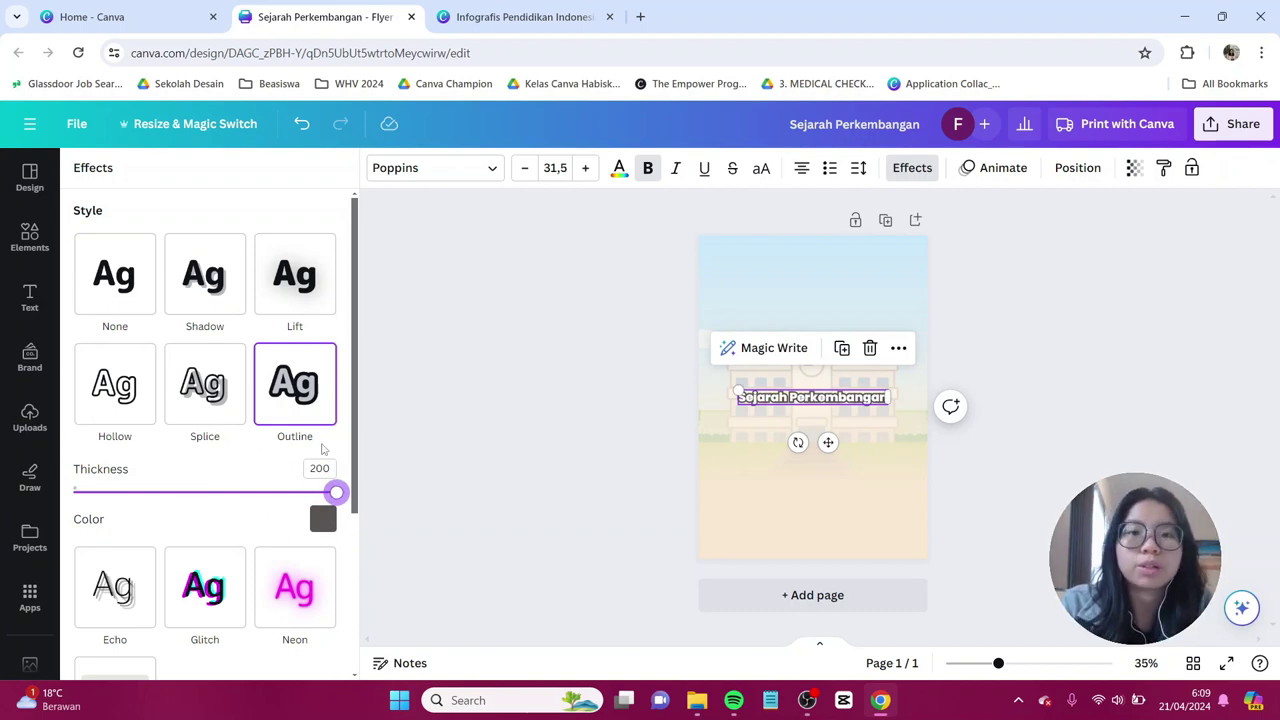
key(ctrl+z)
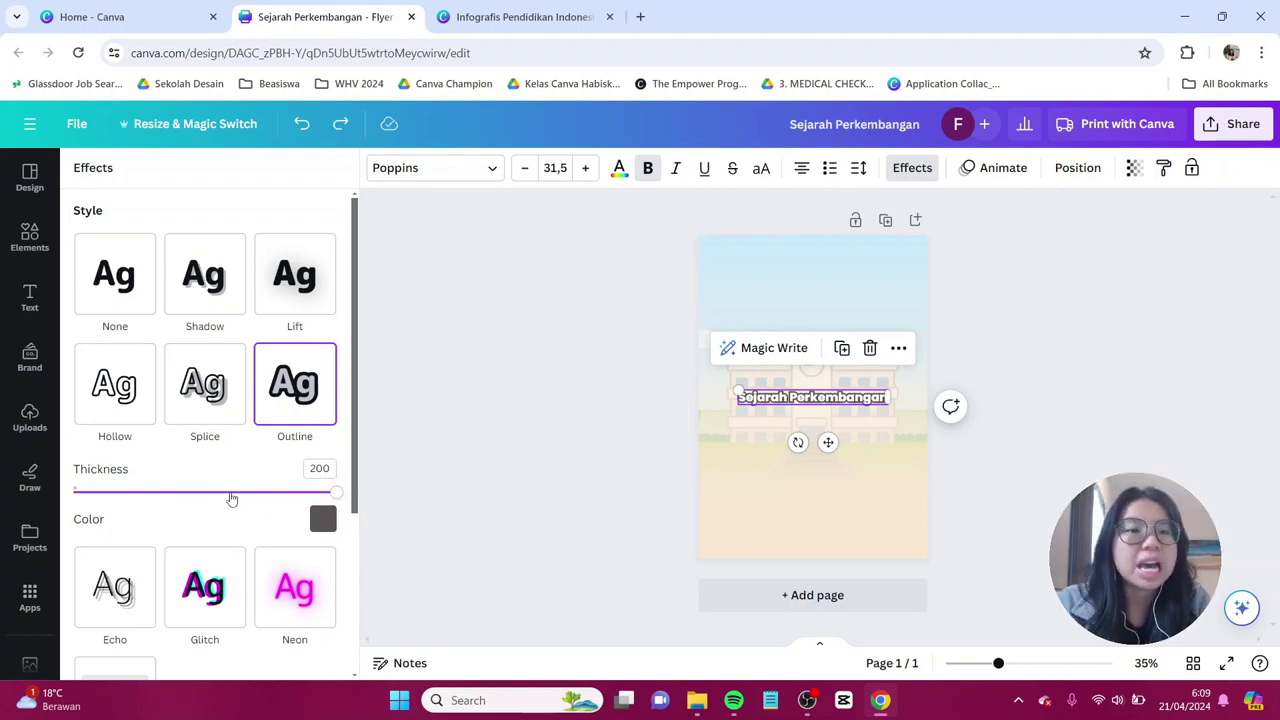
- Curve the "Sejarah Perkembangan" heading with a value of 21 and place it, enlarged to size 36.2, centred near the page's upper edge
scroll(231, 498, down, 5)
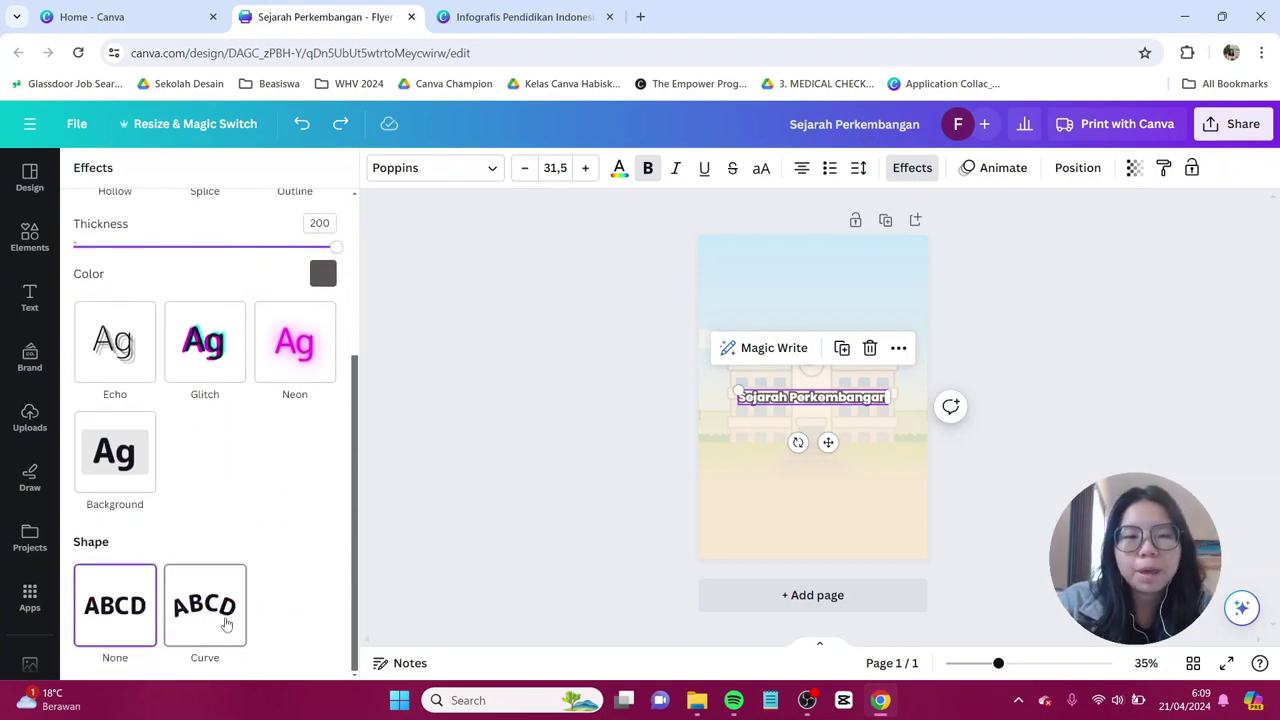
click(226, 624)
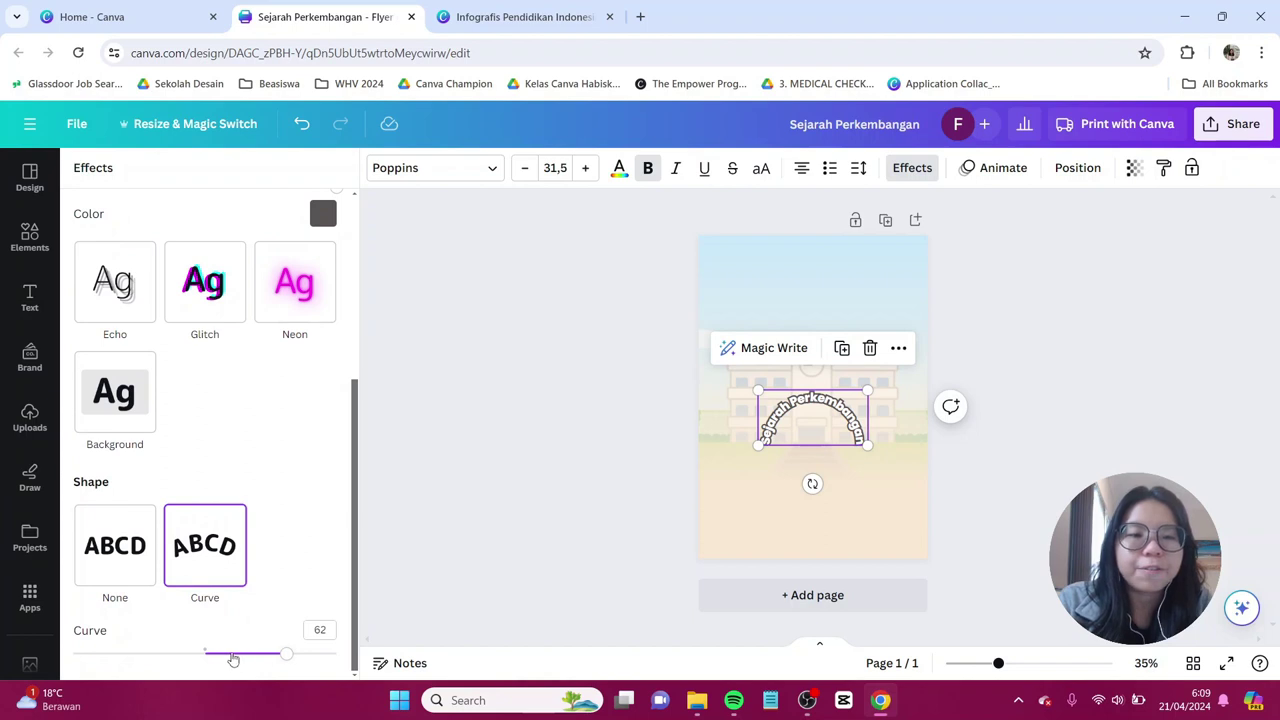
drag(231, 655, 232, 655)
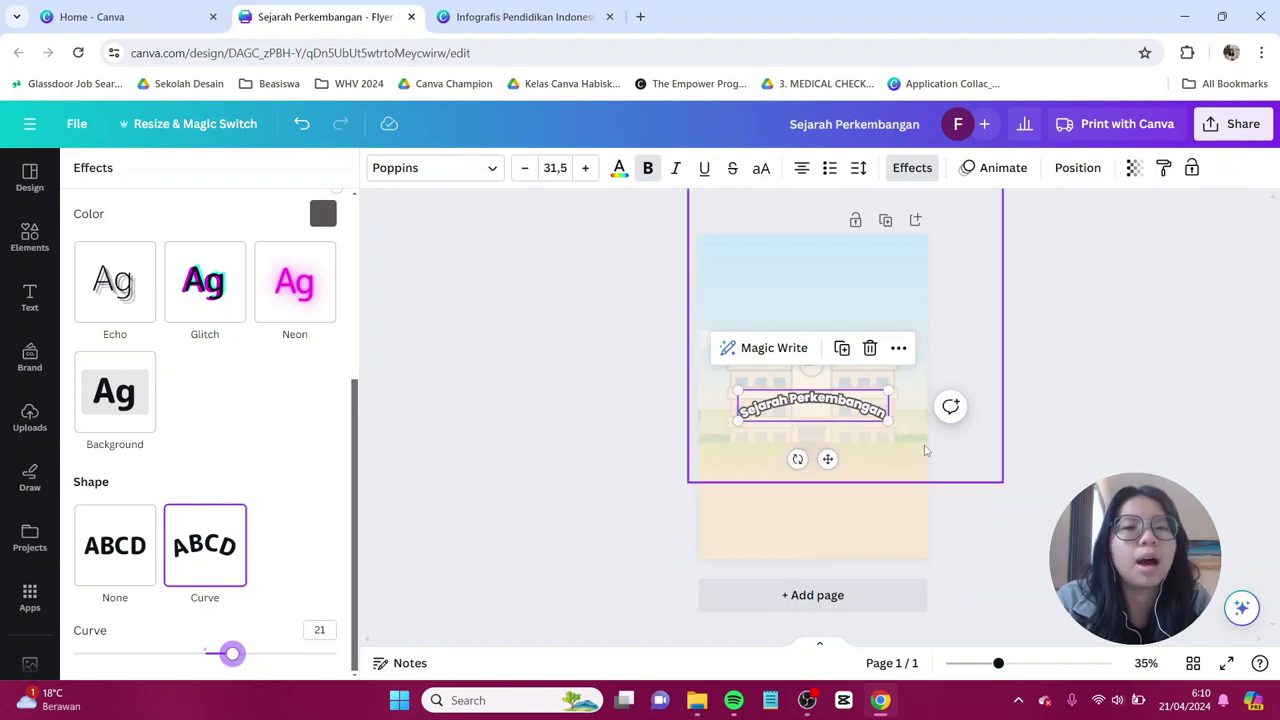
drag(885, 423, 863, 282)
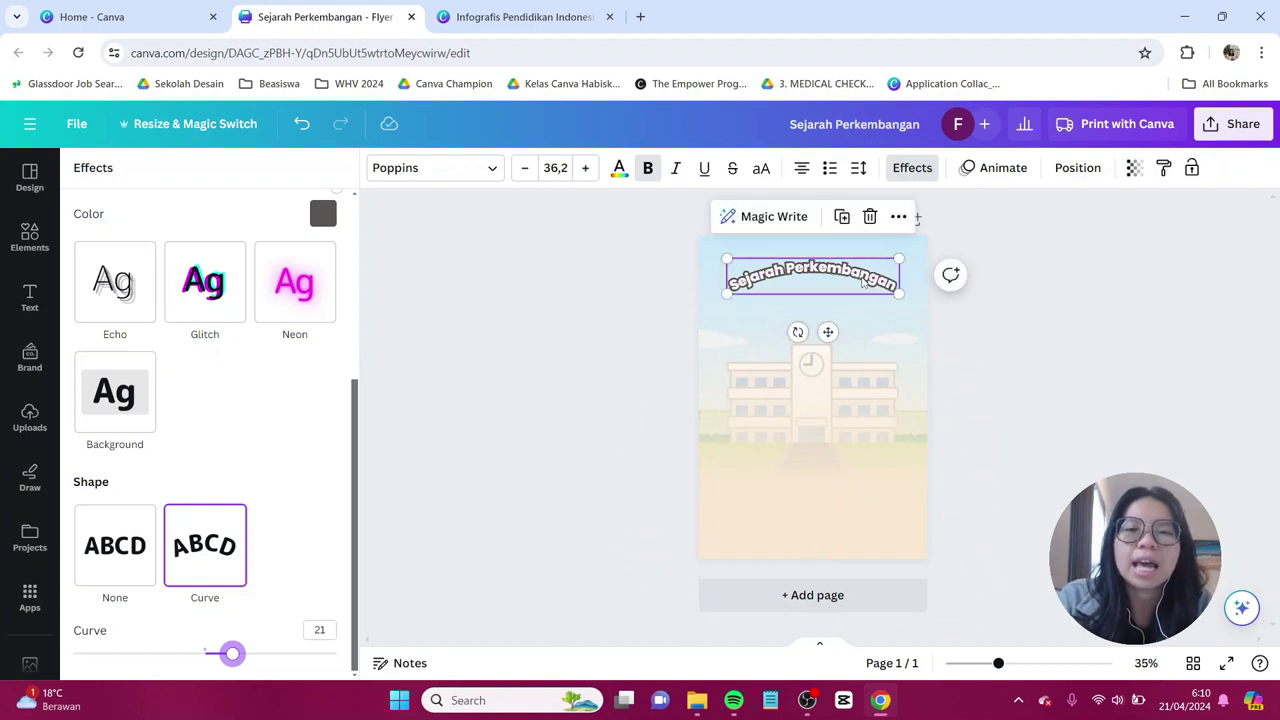
click(1019, 337)
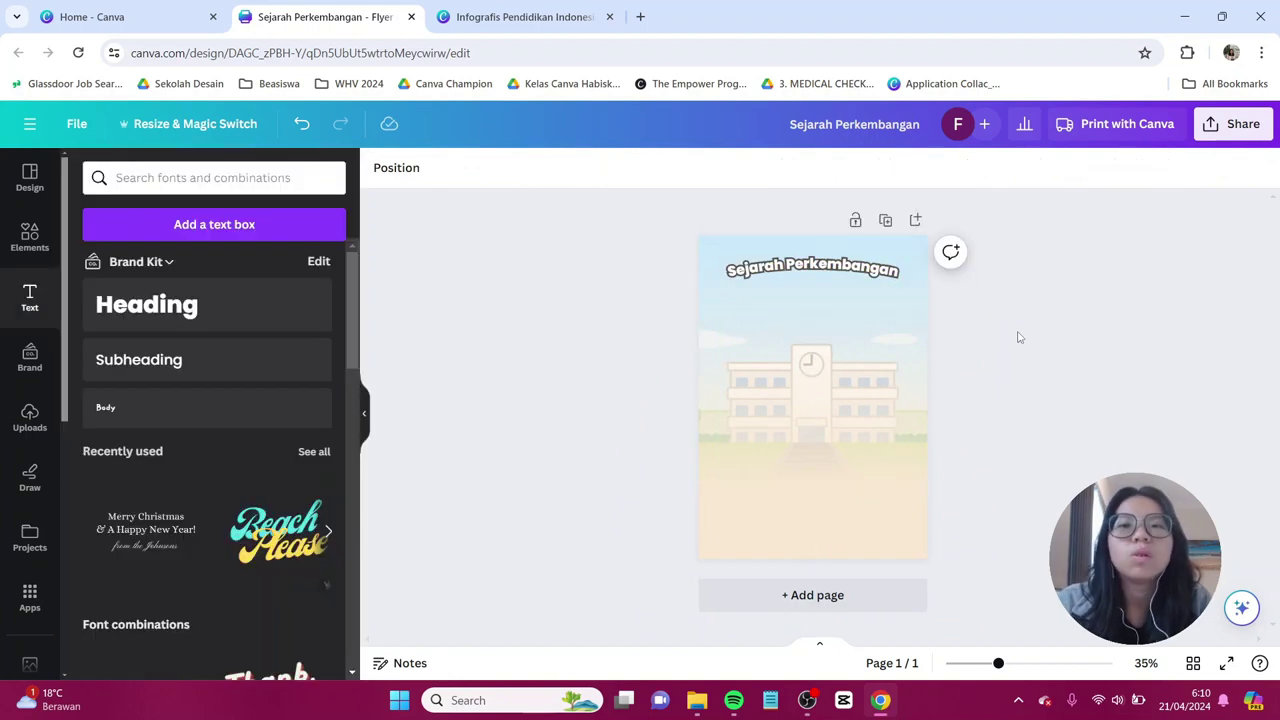
- Add a second heading reading "Pendidikan" and give it an Outline effect in colour #FA374F
click(190, 323)
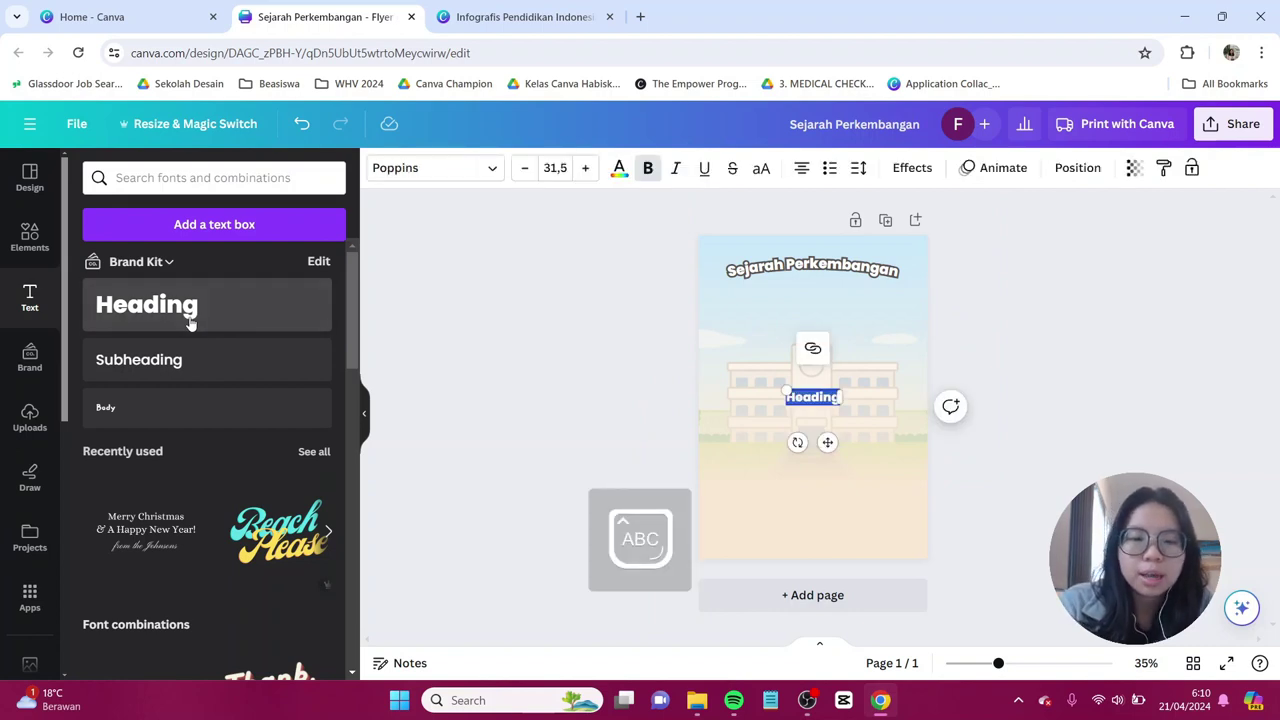
text(Pendidikan)
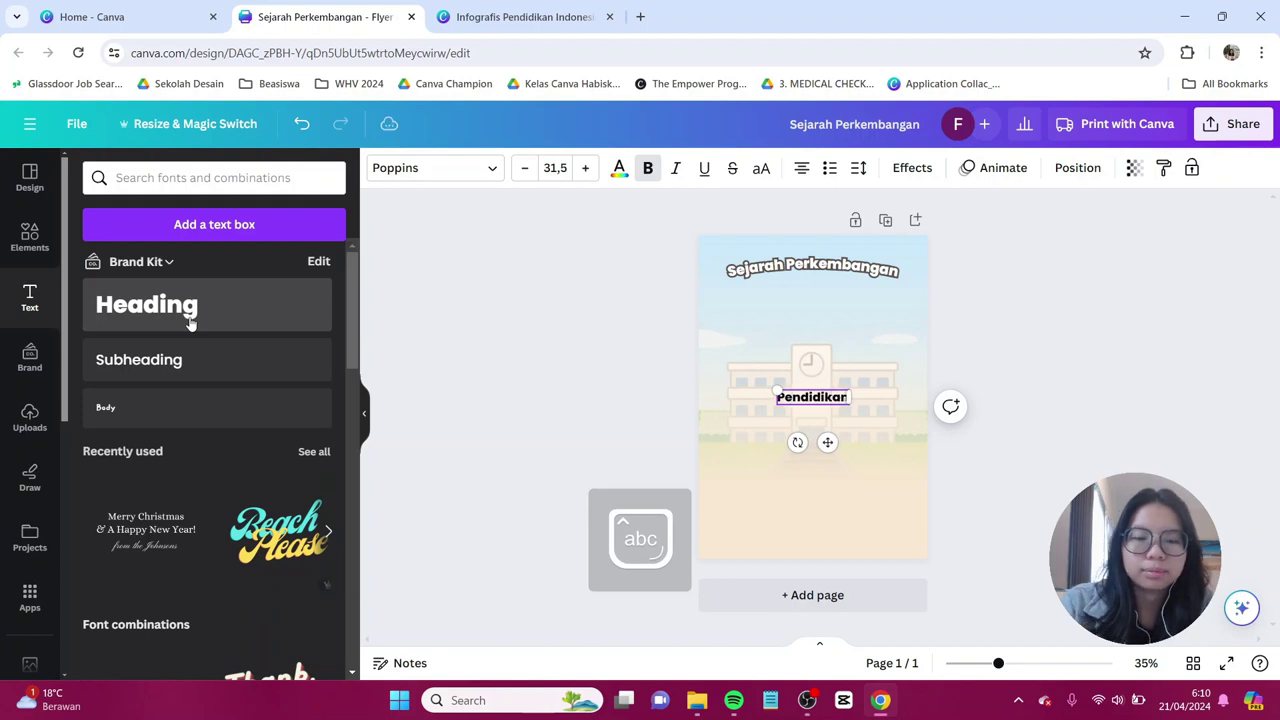
click(912, 168)
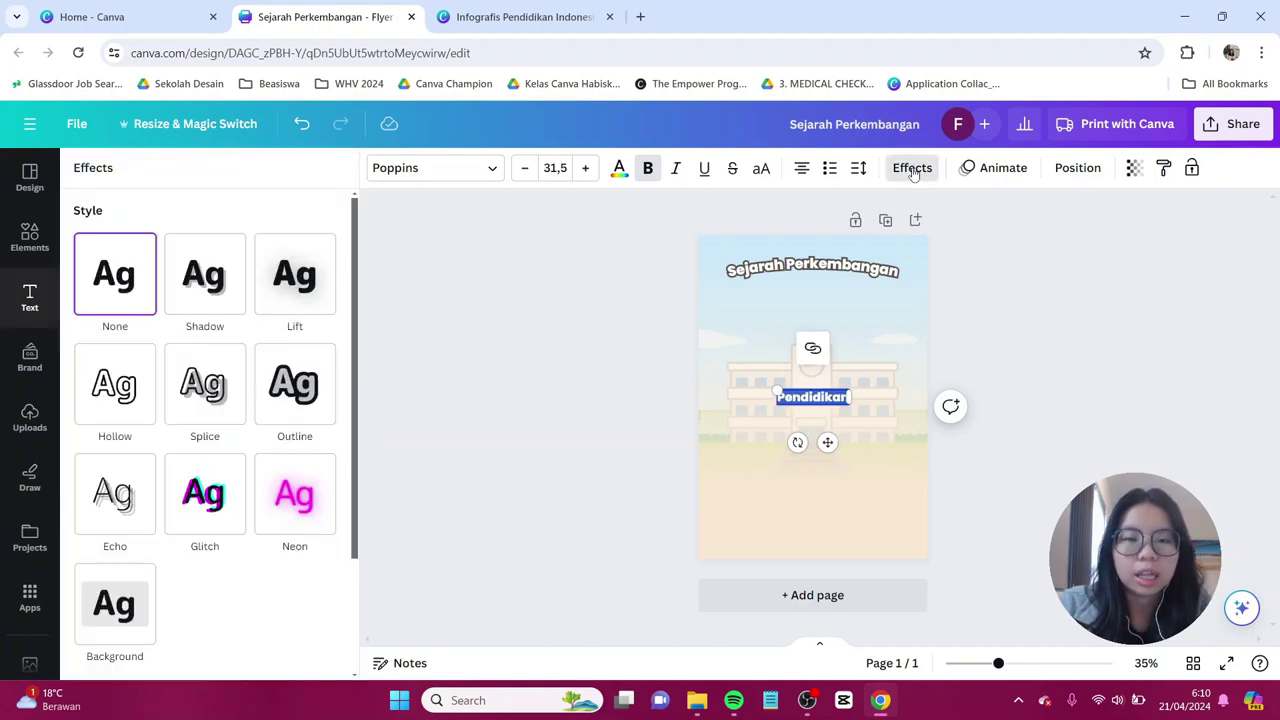
click(288, 386)
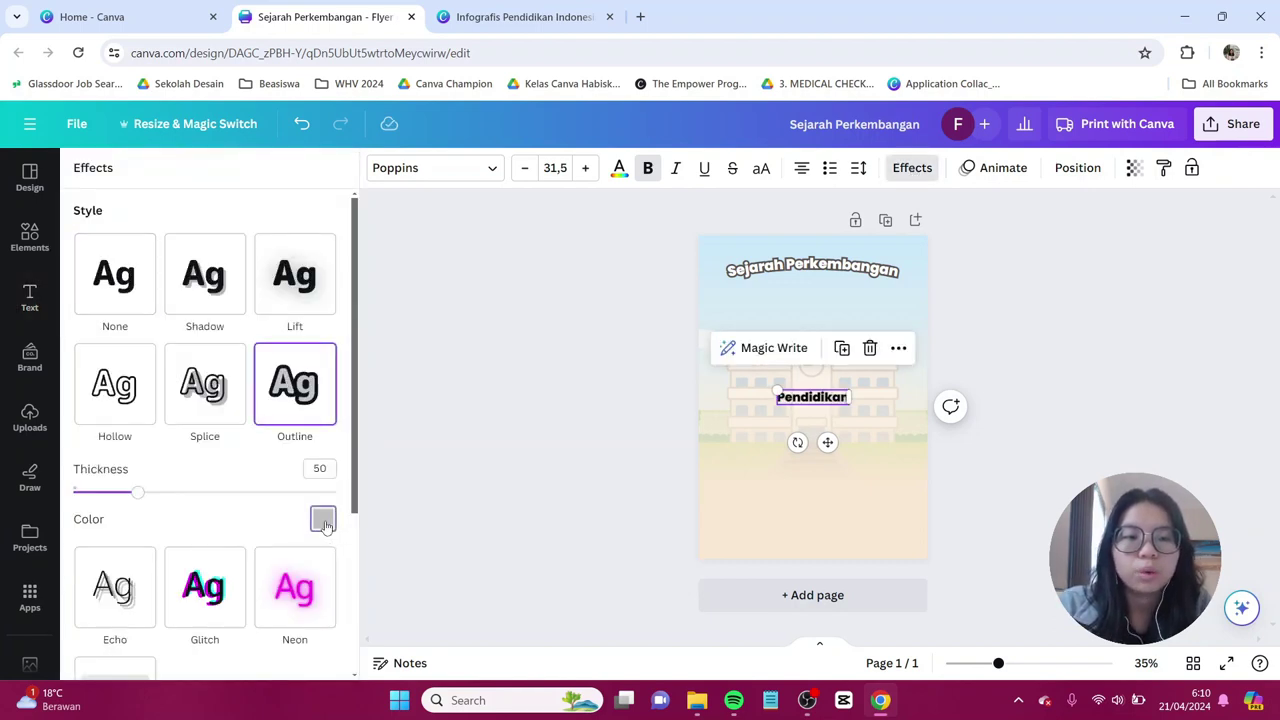
click(323, 519)
click(89, 345)
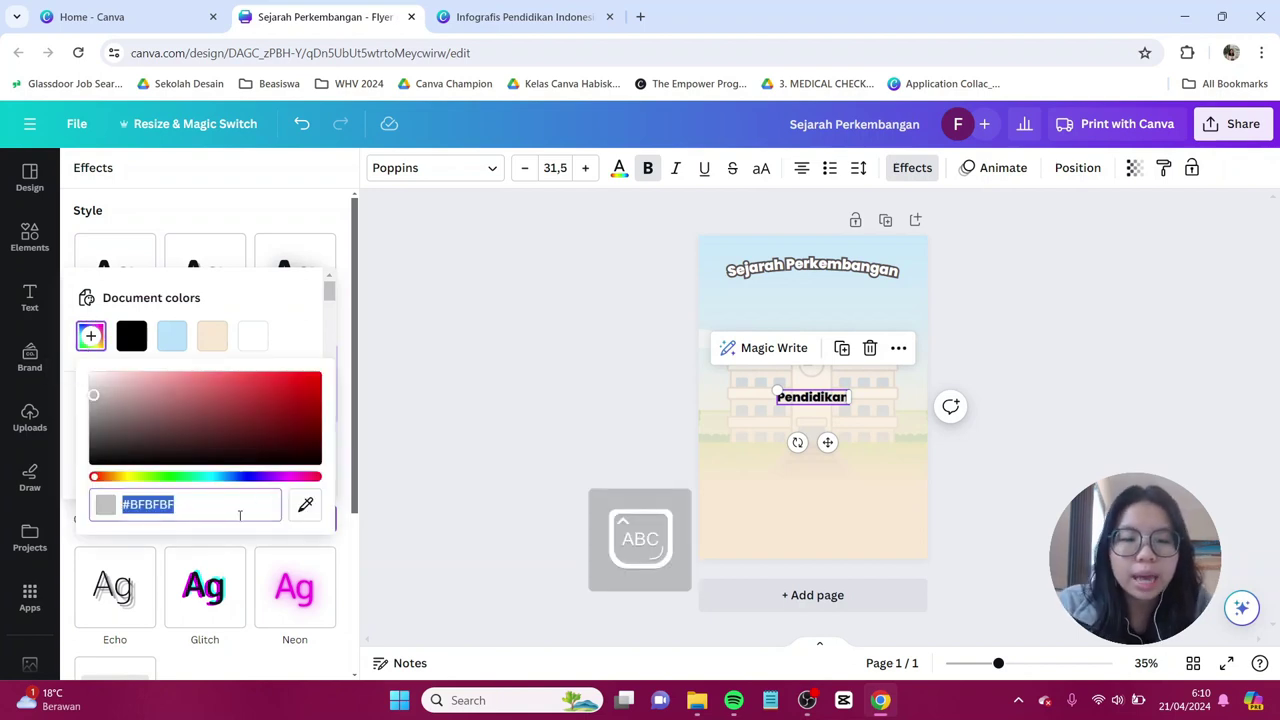
text(#FA37)
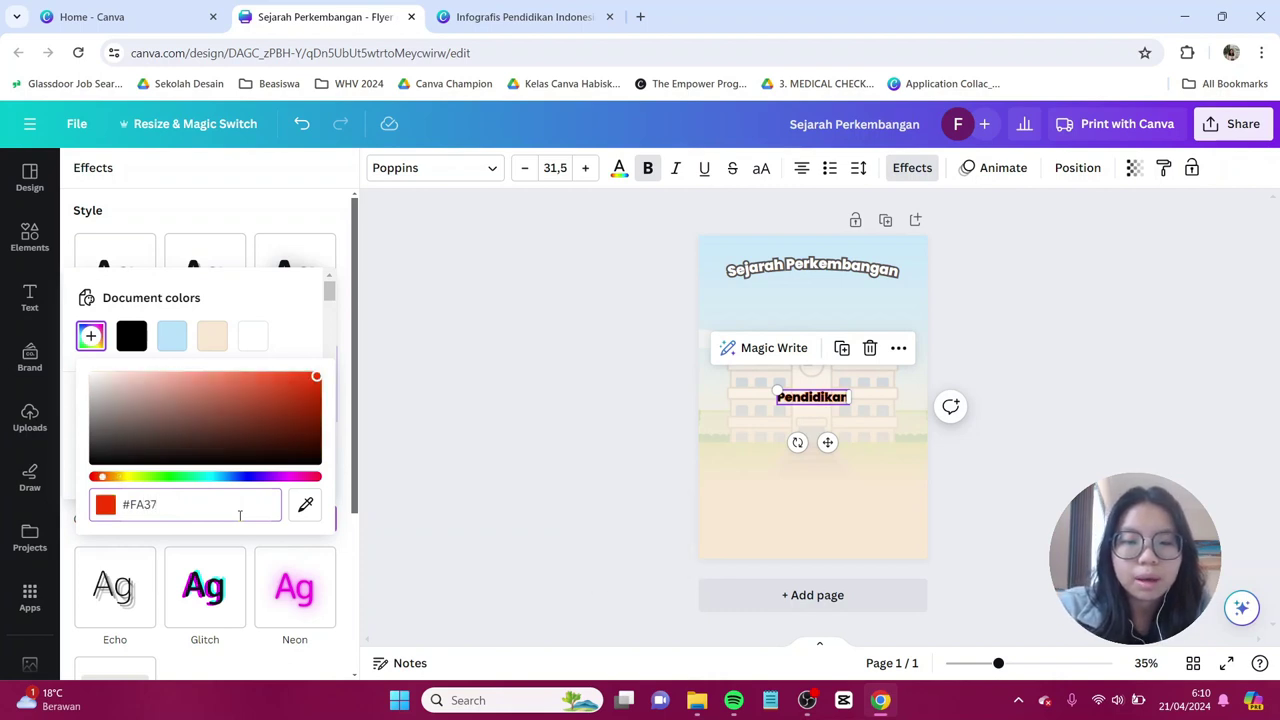
text(4F)
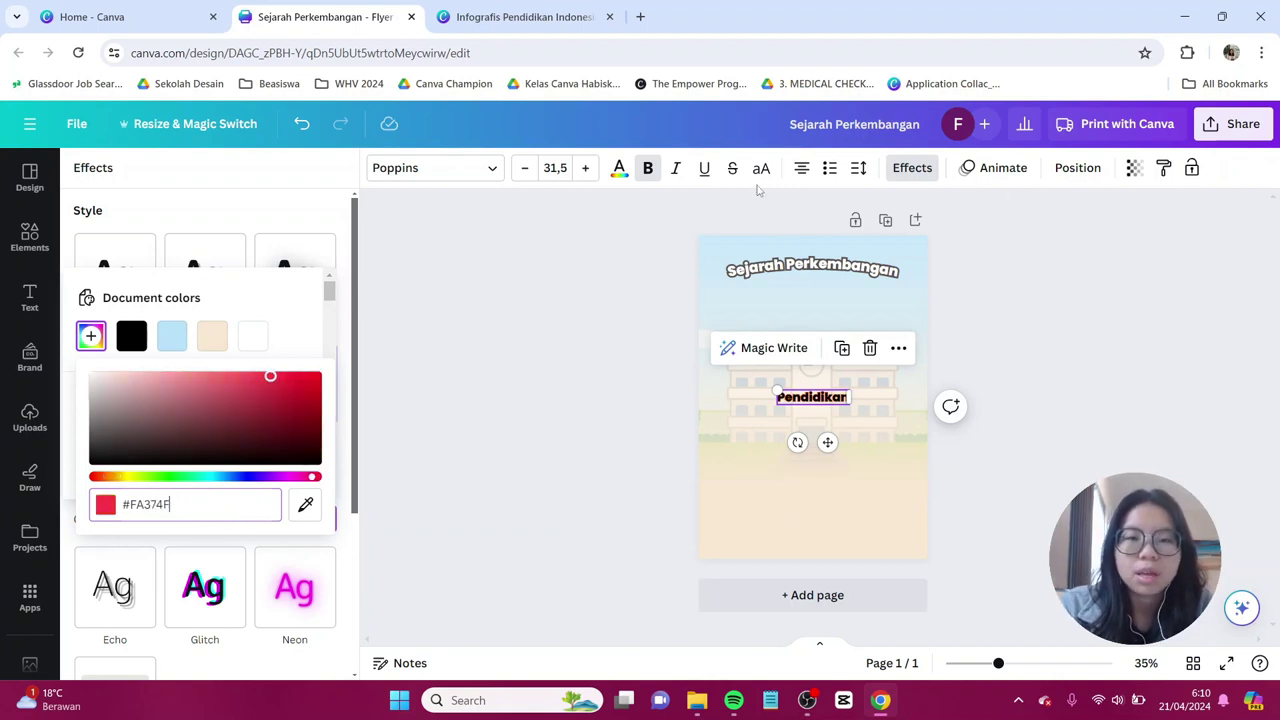
- Colour the "Pendidikan" text white and set its outline thickness to 200
click(619, 168)
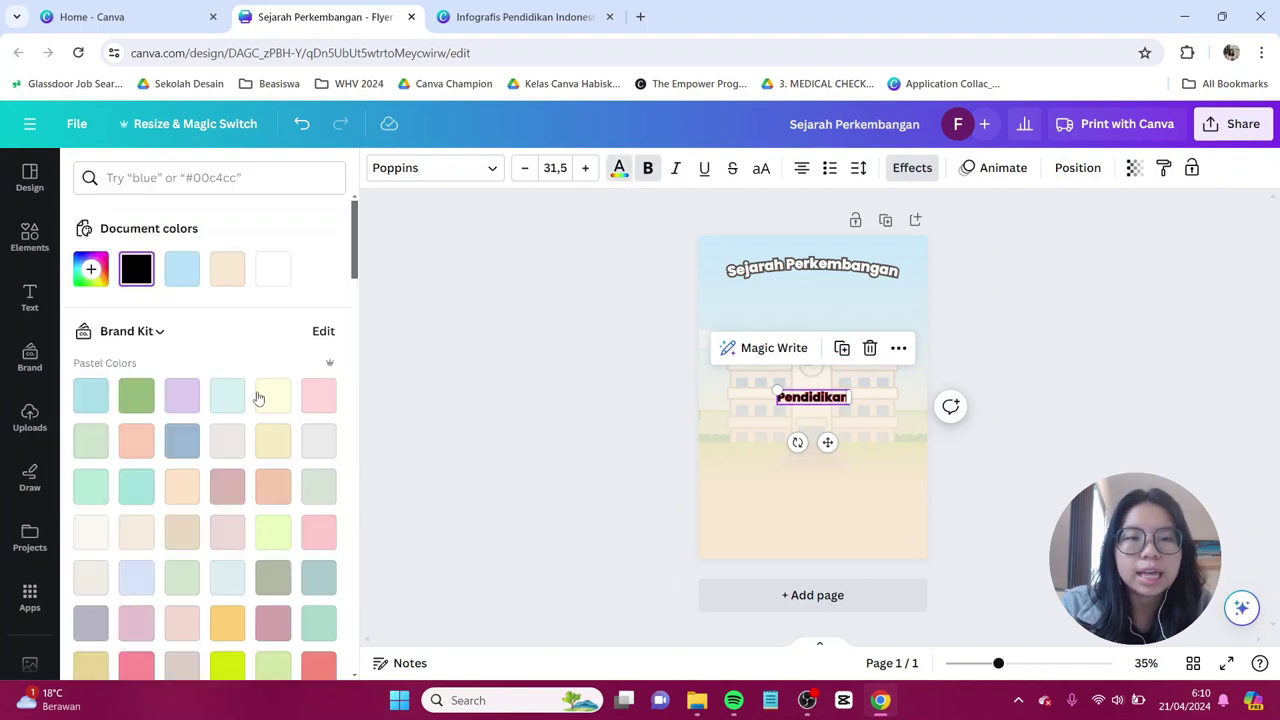
click(273, 268)
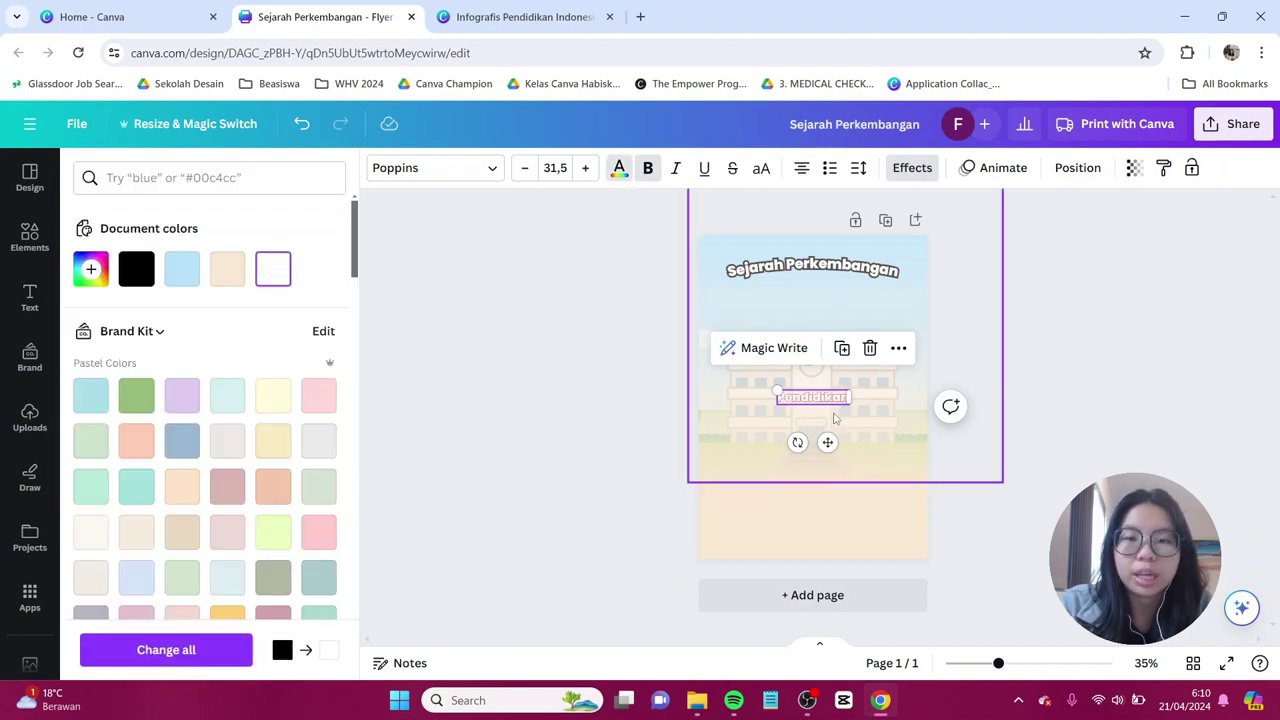
click(912, 168)
drag(240, 491, 366, 491)
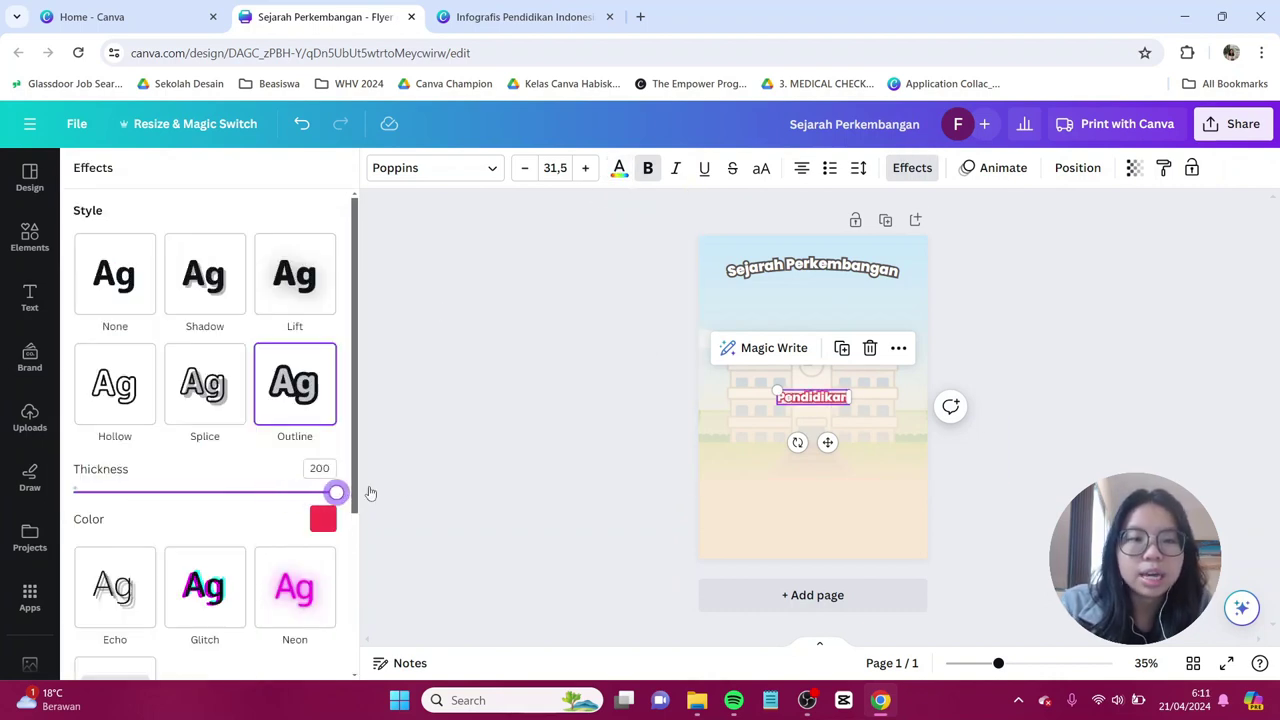
- Enlarge the "Pendidikan" heading to about size 82.5 and place it directly beneath the curved title
drag(851, 404, 1027, 467)
drag(850, 408, 818, 303)
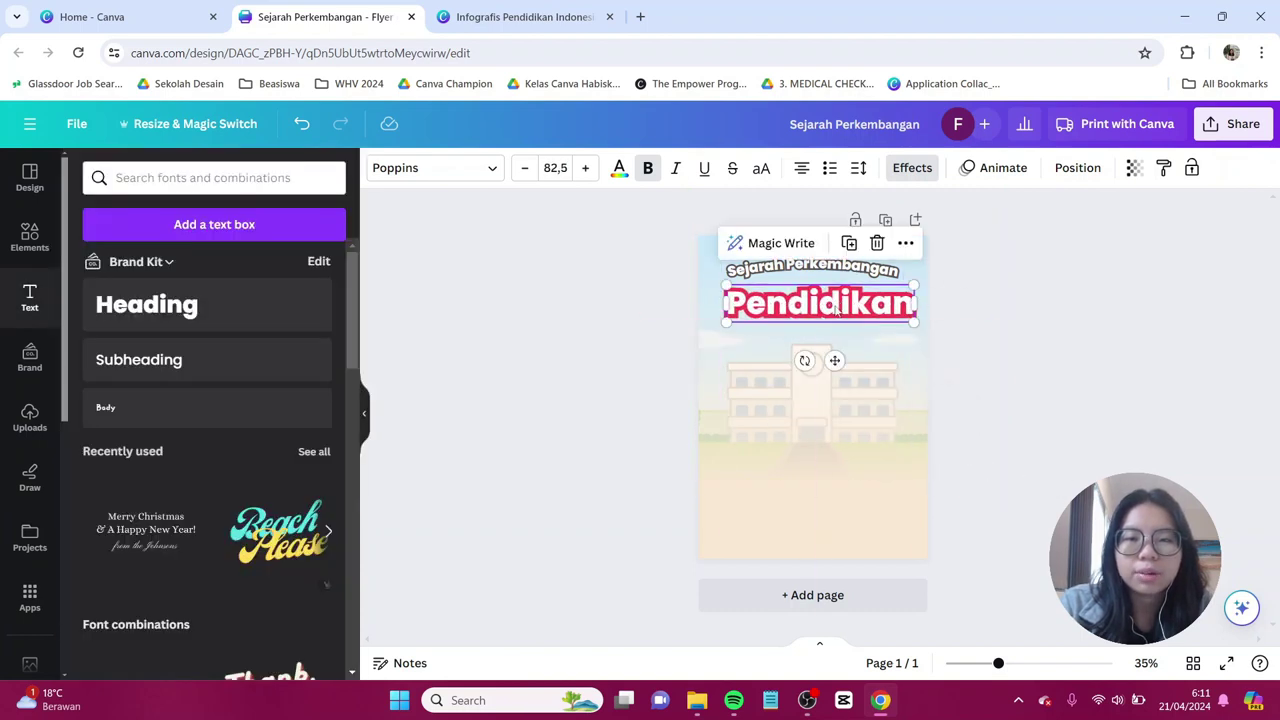
- Reduce the "Pendidikan" heading to about size 72.1 and centre it closely beneath the curved "Sejarah Perkembangan" title
drag(914, 323, 897, 320)
drag(812, 298, 813, 296)
click(986, 352)
click(792, 294)
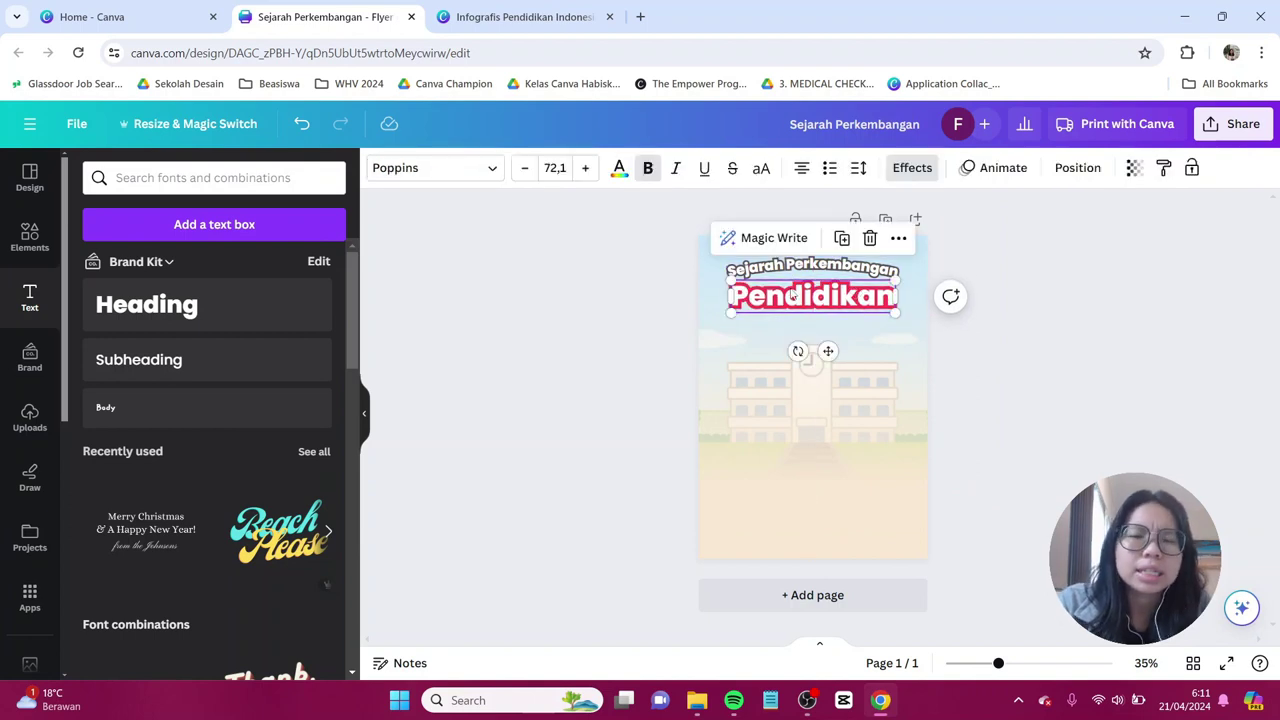
- Change the font of the "Sejarah Perkembangan" and "Pendidikan" headings to Bobby Jones Soft
click(790, 273)
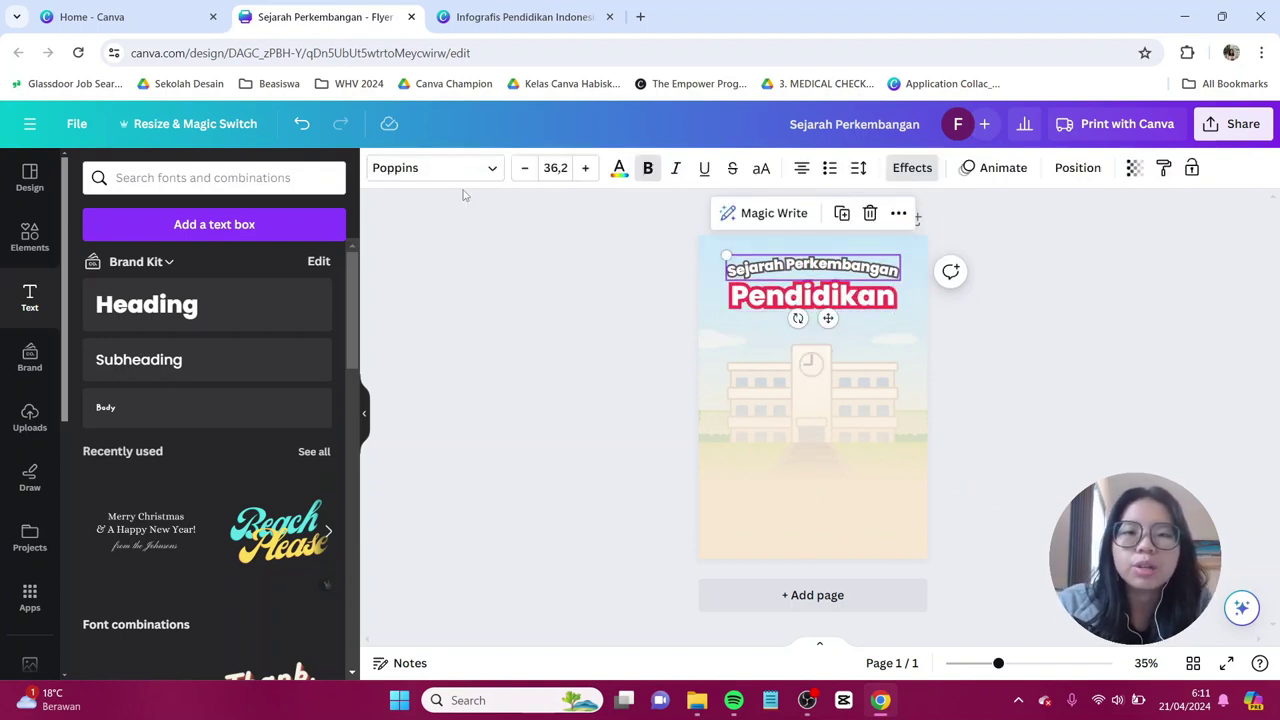
click(430, 168)
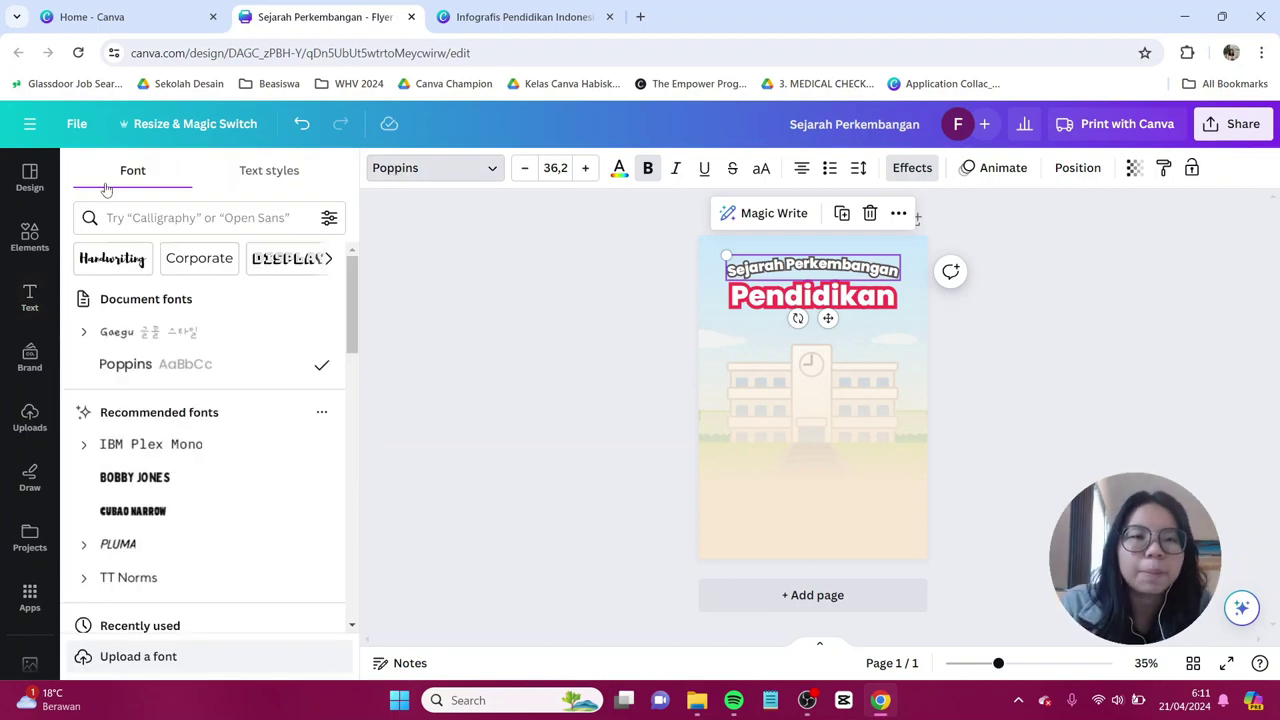
click(157, 220)
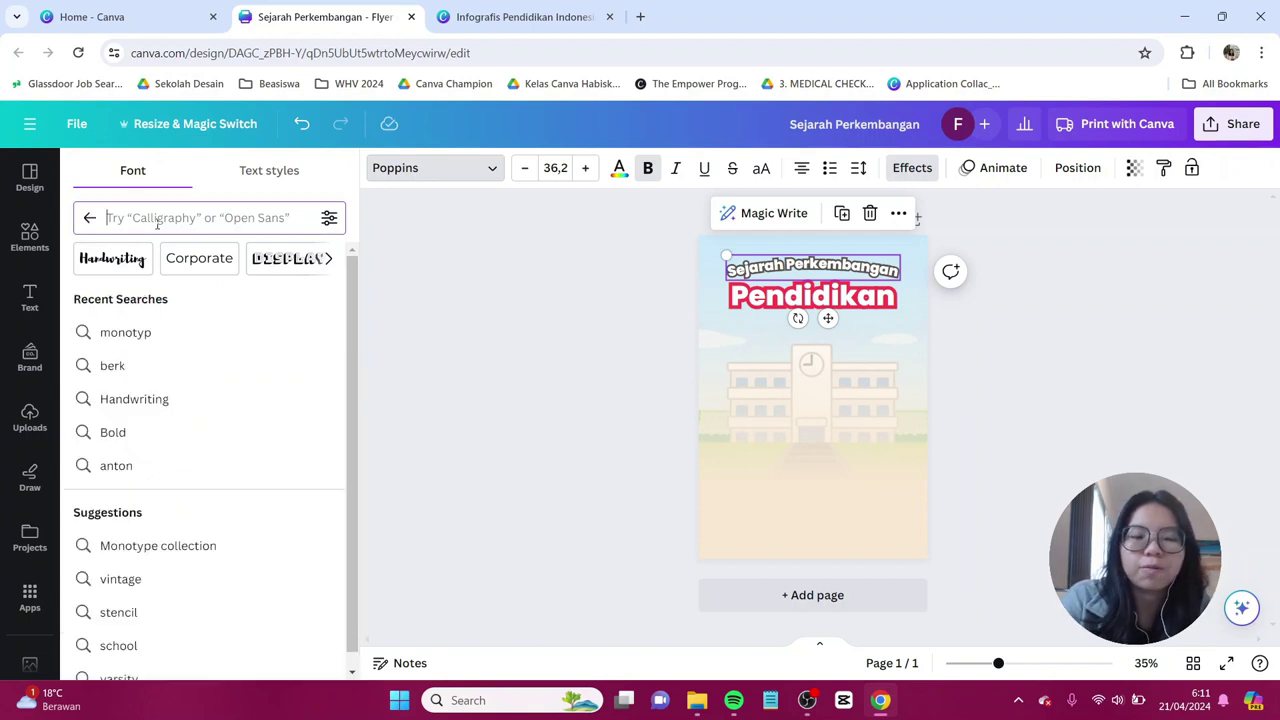
text(BOBBY )
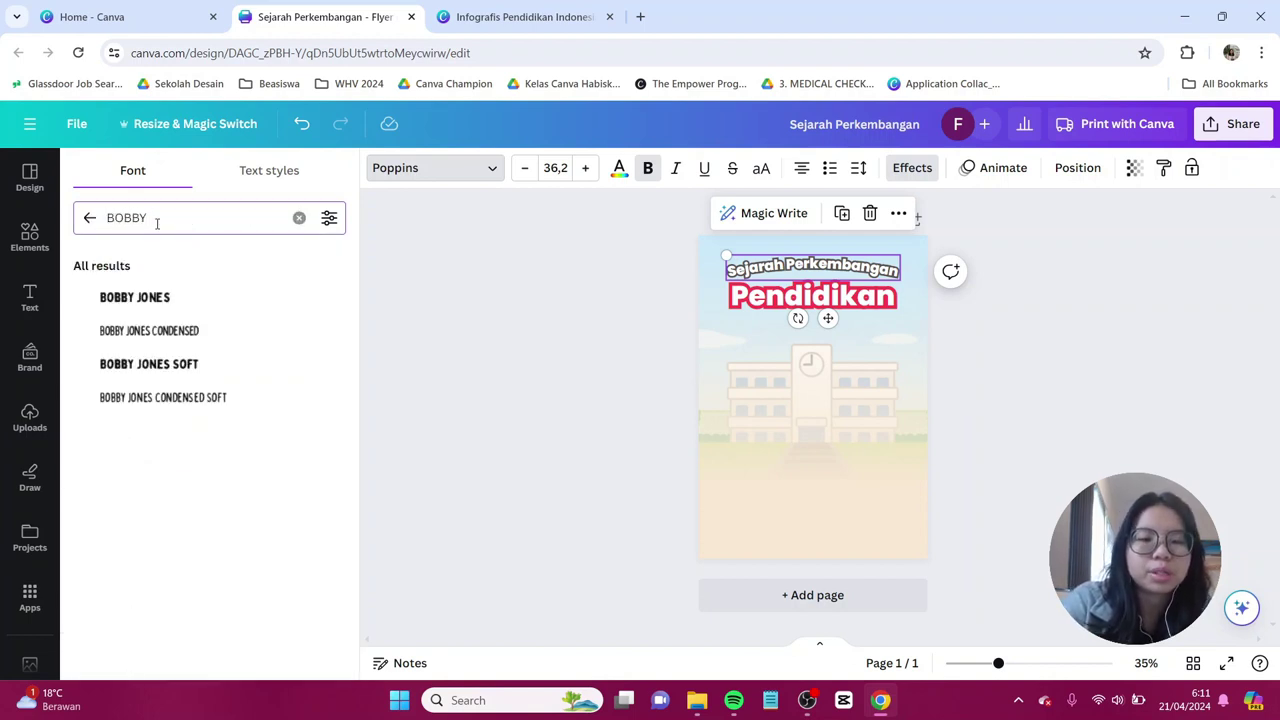
text(J)
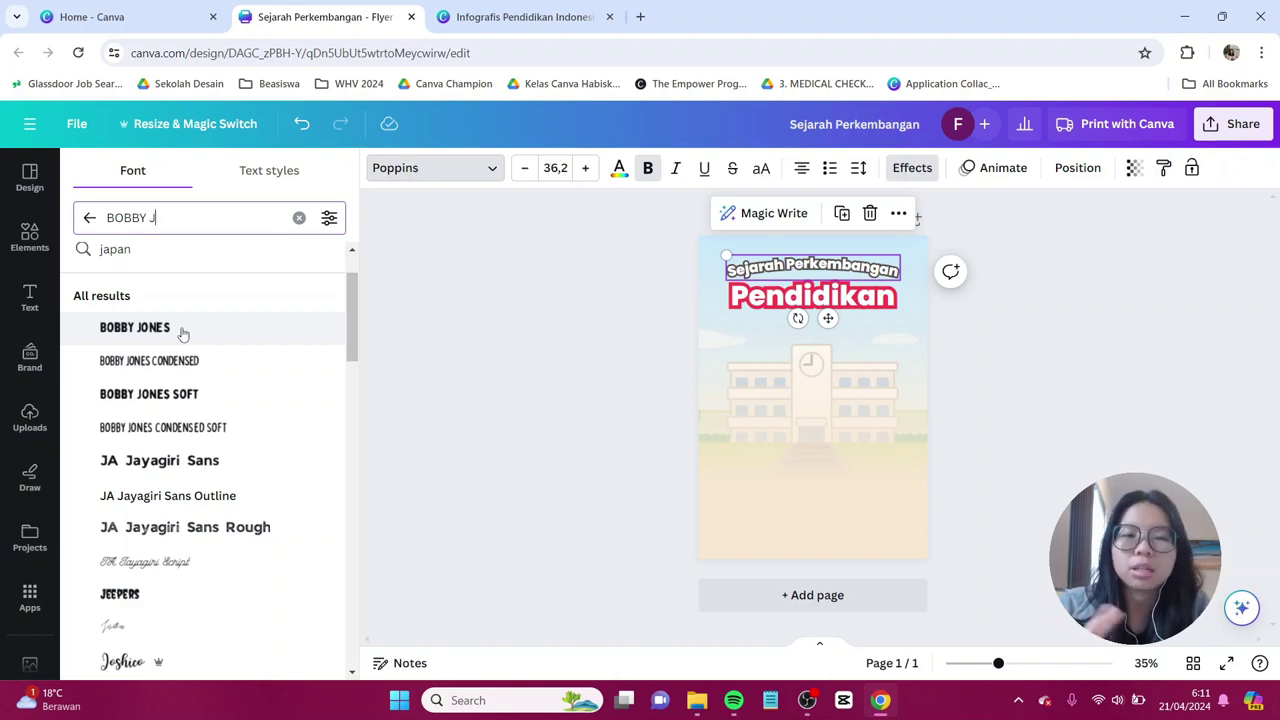
click(190, 394)
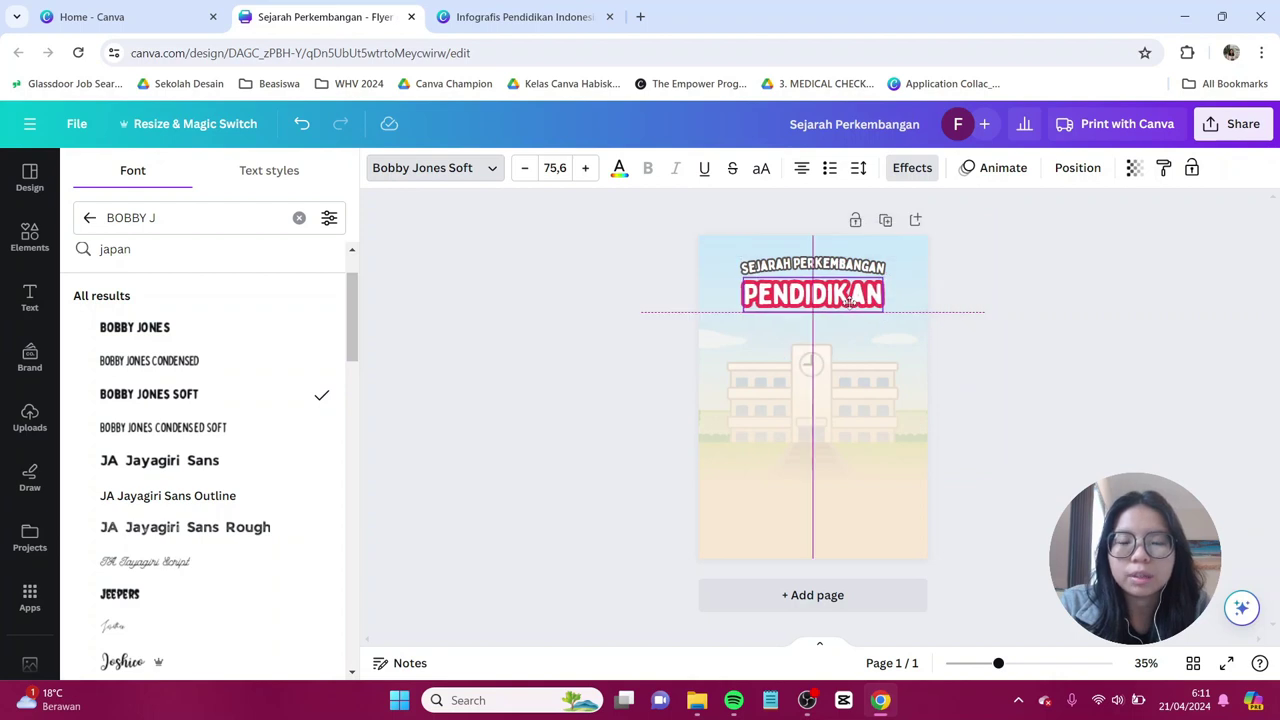
- Apply a slight Curve shape to the "Pendidikan" heading and centre it at about size 80.5 beneath the curved title
click(908, 168)
scroll(251, 507, down, 3)
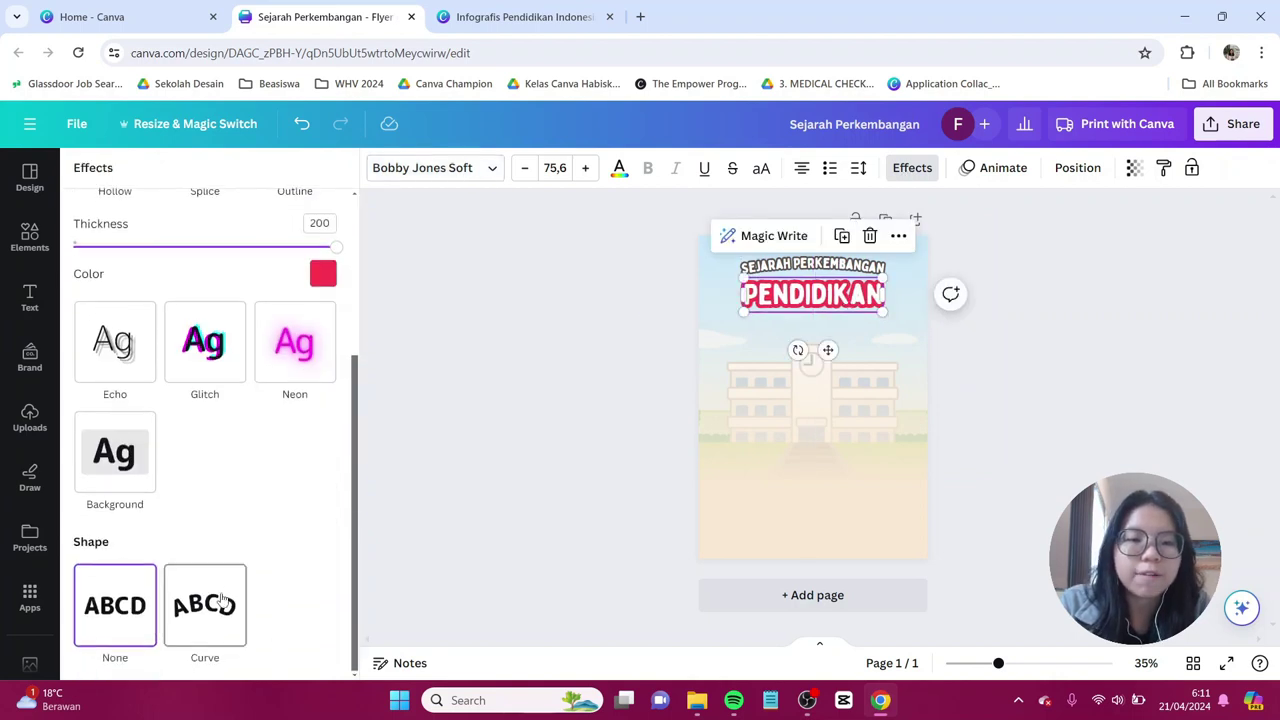
click(222, 600)
scroll(235, 598, down, 1)
drag(222, 662, 217, 655)
drag(878, 320, 849, 299)
- Duplicate the curved "Pendidikan" heading, change the copy's text to "DI INDONESIA" and place it directly beneath the original
click(842, 230)
double_click(823, 393)
text(DI)
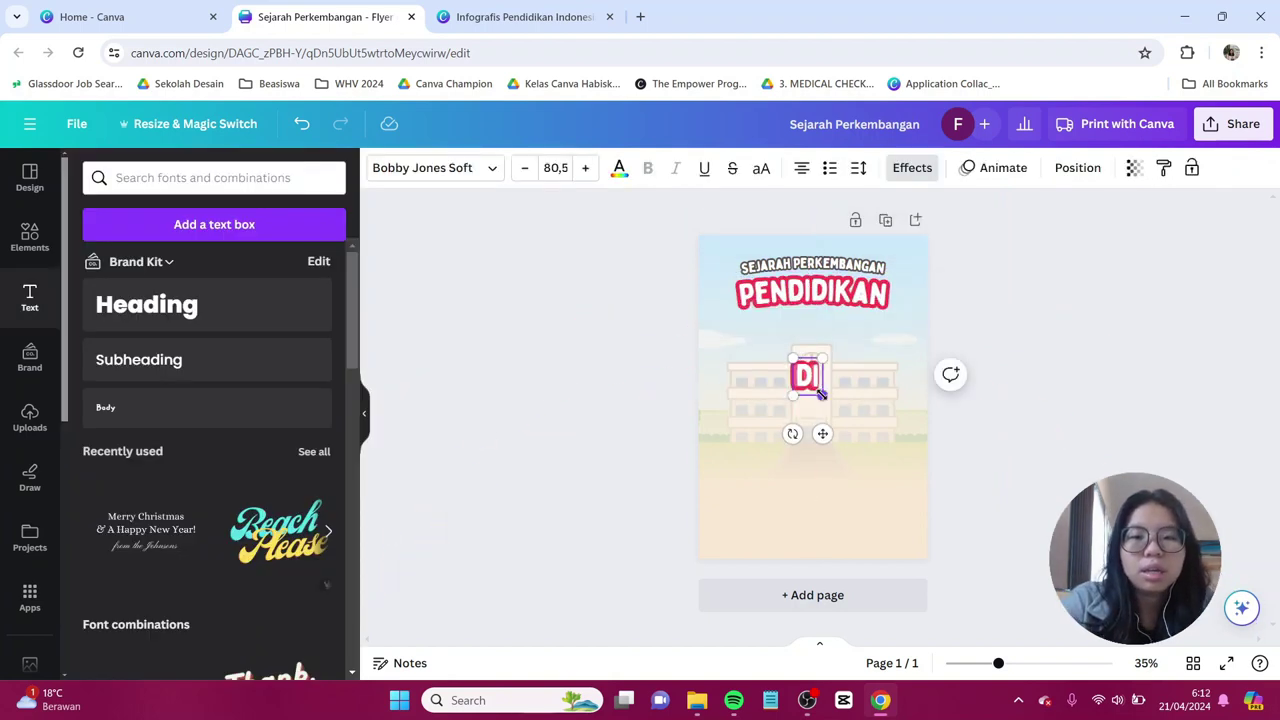
text( INDONESIA)
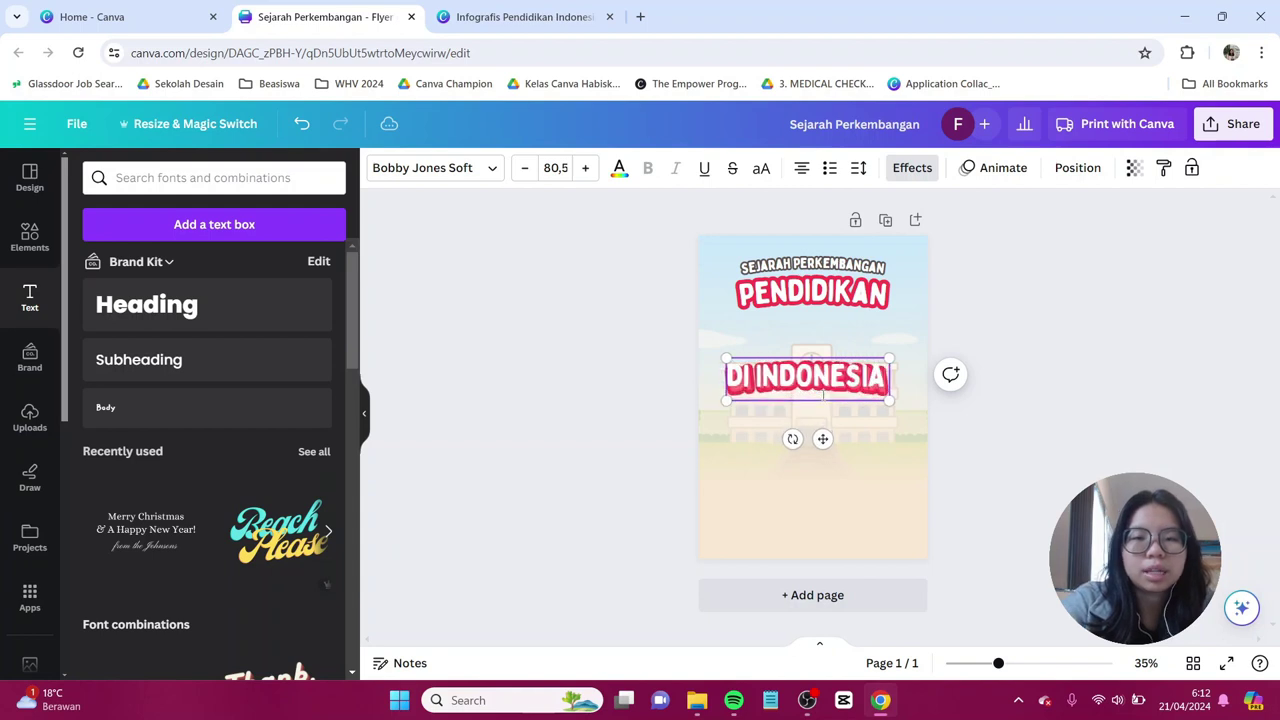
drag(841, 384, 845, 320)
click(1010, 432)
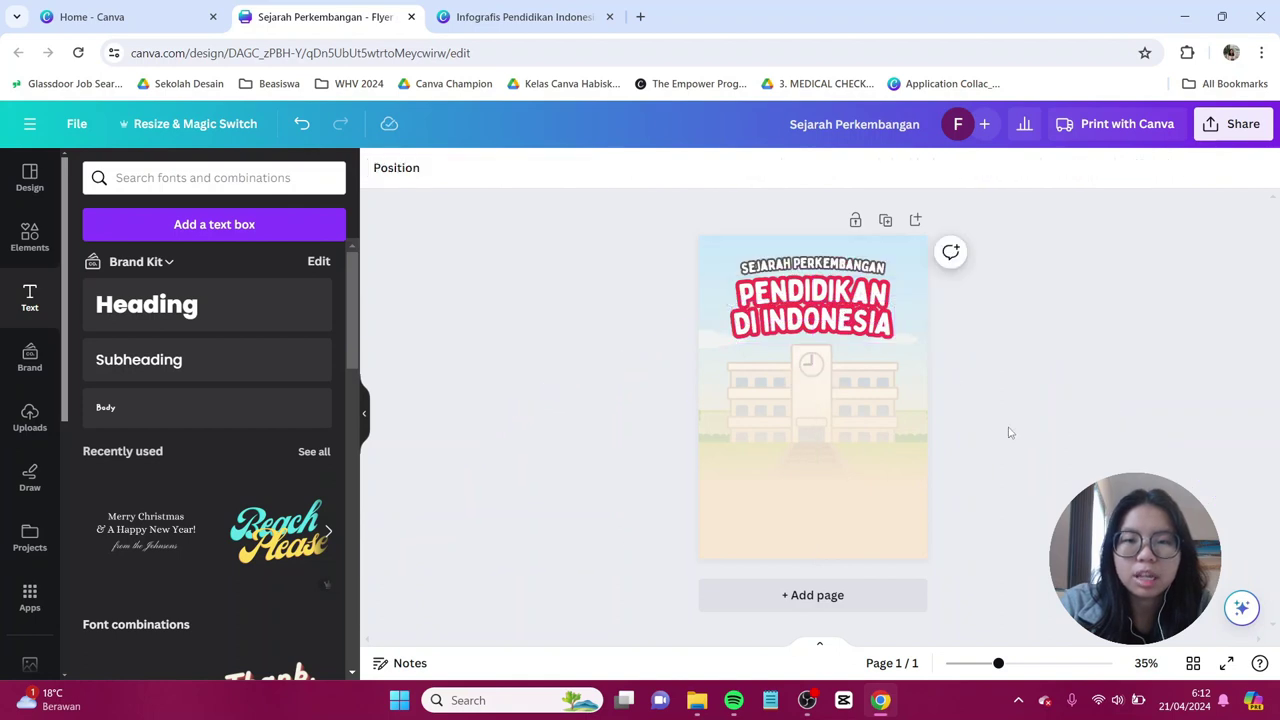
ctrl+scroll(1010, 432, up, 3)
scroll(1006, 429, up, 3)
click(826, 367)
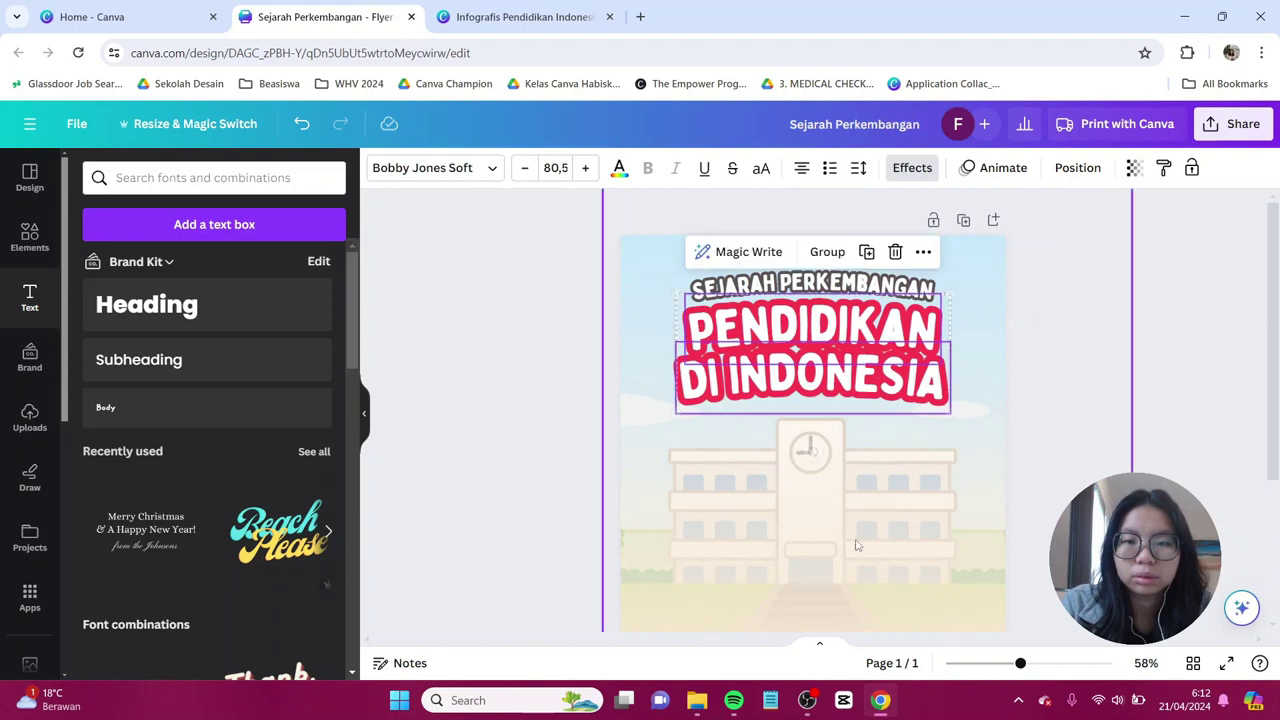
click(459, 313)
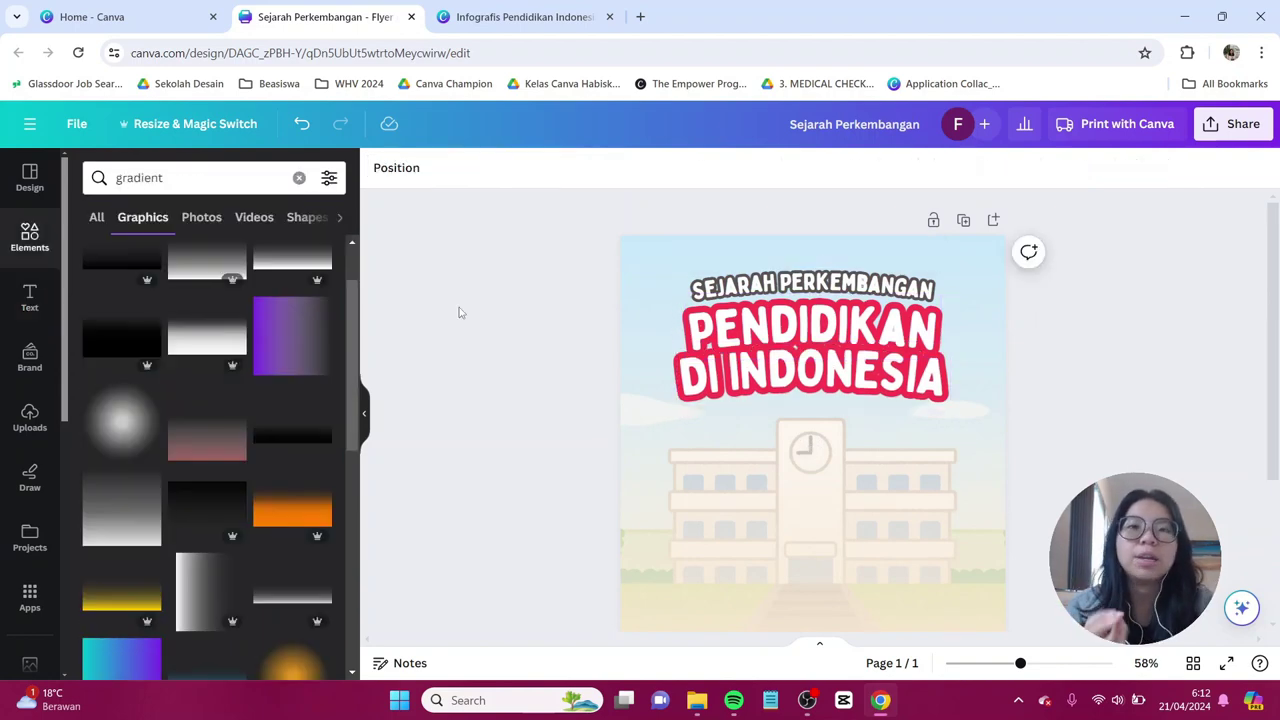
- Search the graphics for "GRADUATION" and add the black graduation cap with the gold tassel to the page
click(172, 178)
key(ctrl+a)
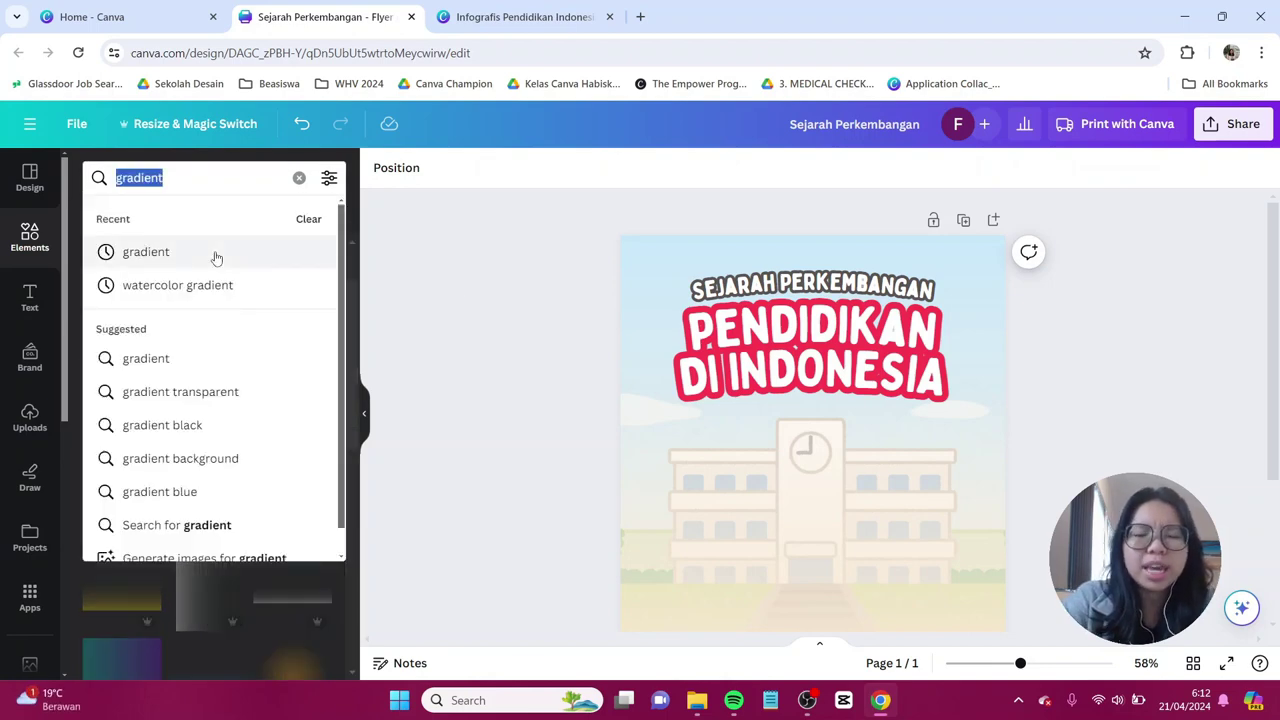
text(GRAD)
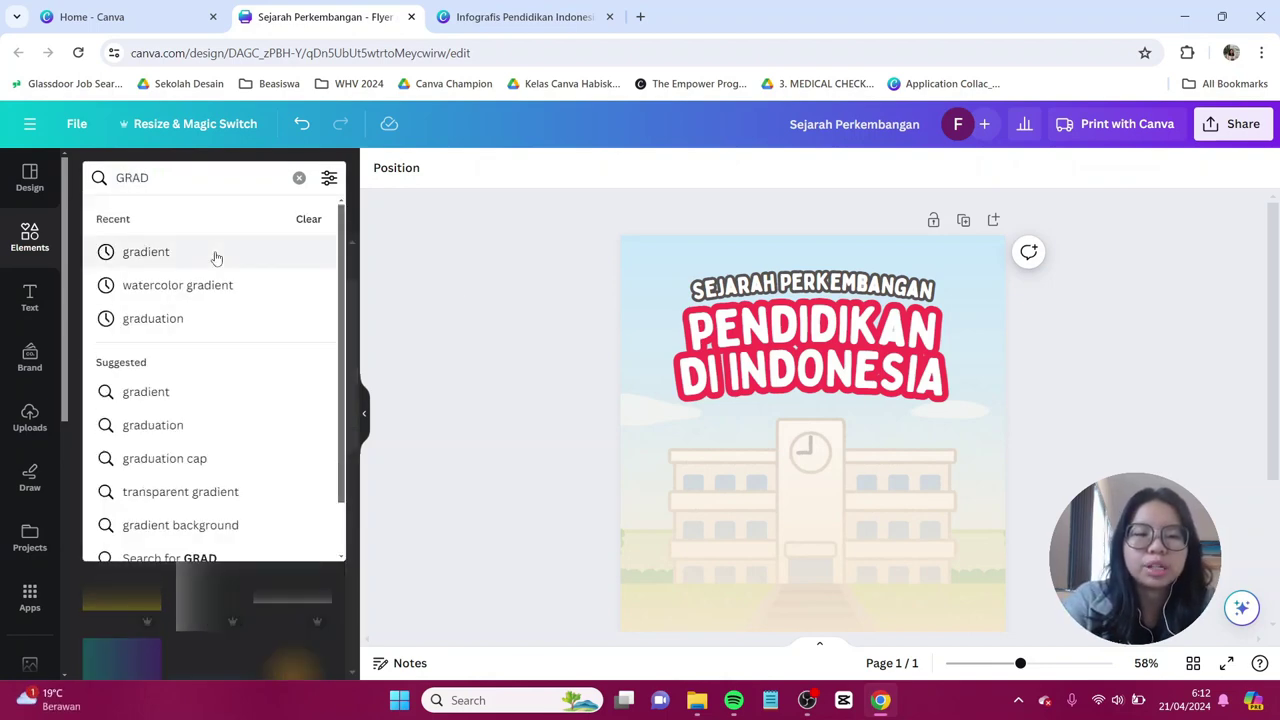
text(UATION)
key(Return)
click(293, 415)
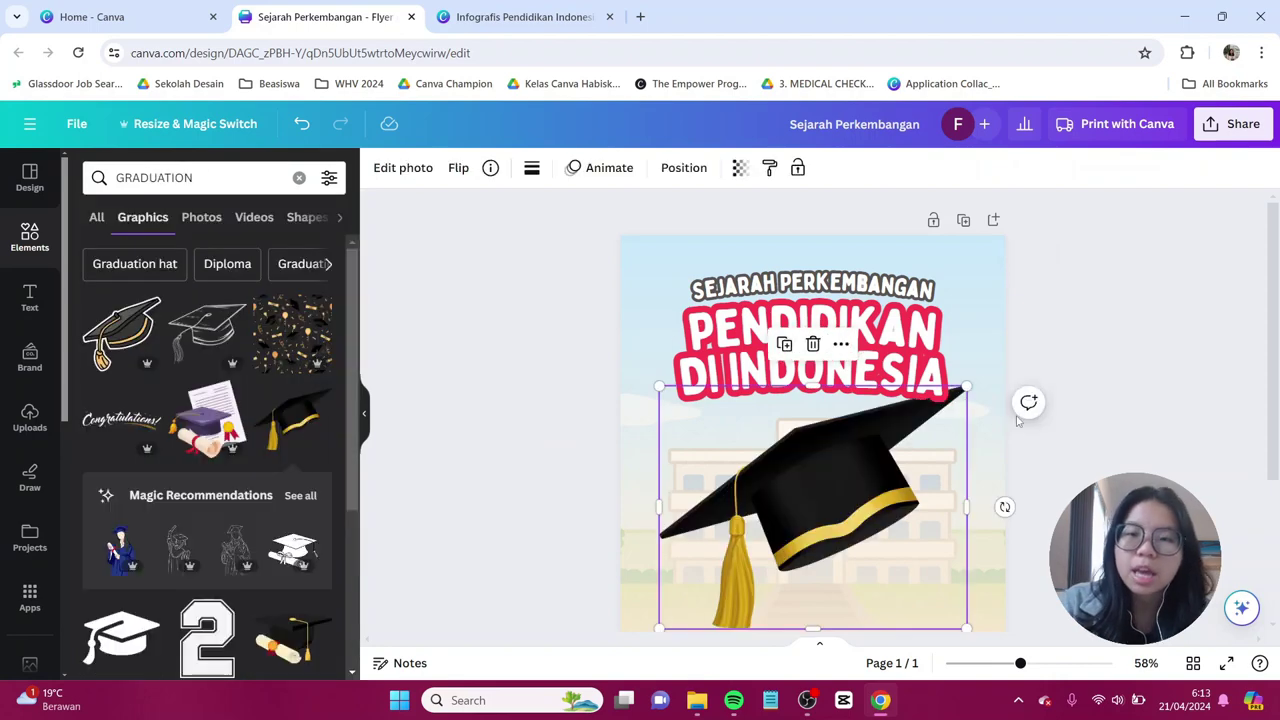
- Shrink the graduation cap to about 25 mm wide, place it at the title's left end and bring it to the front
drag(968, 389, 684, 348)
click(684, 167)
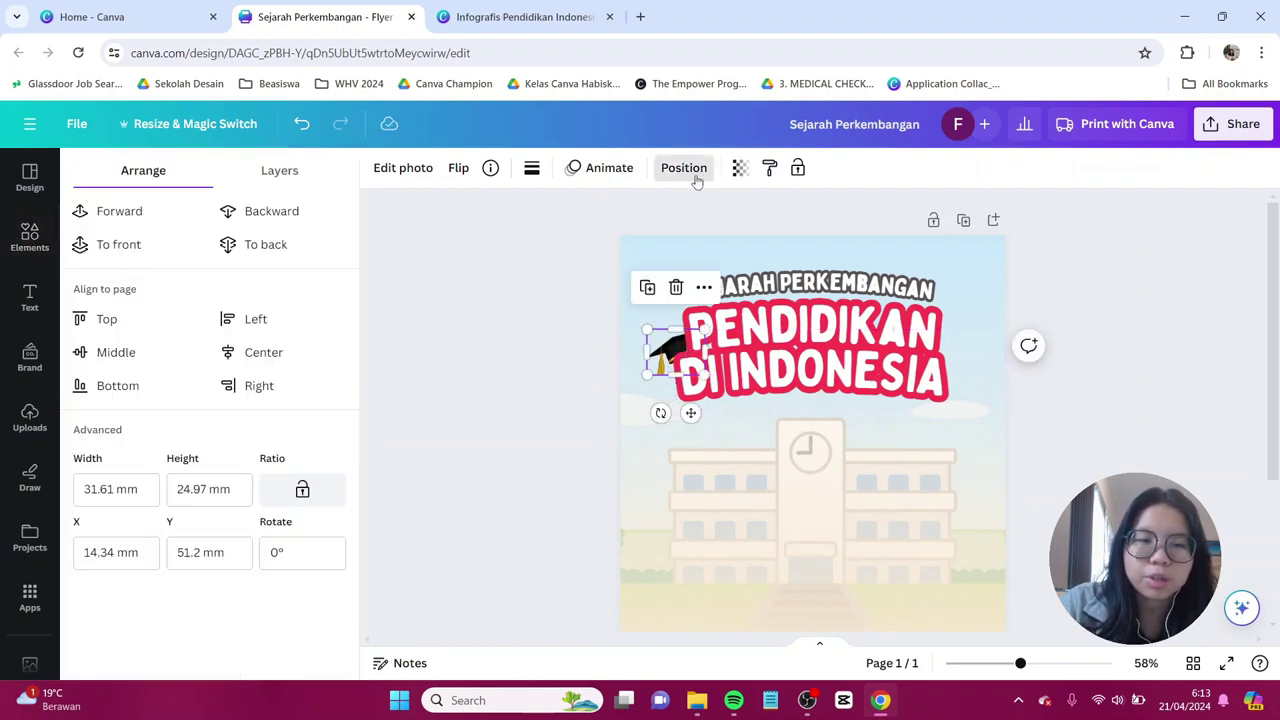
click(166, 252)
drag(705, 330, 692, 340)
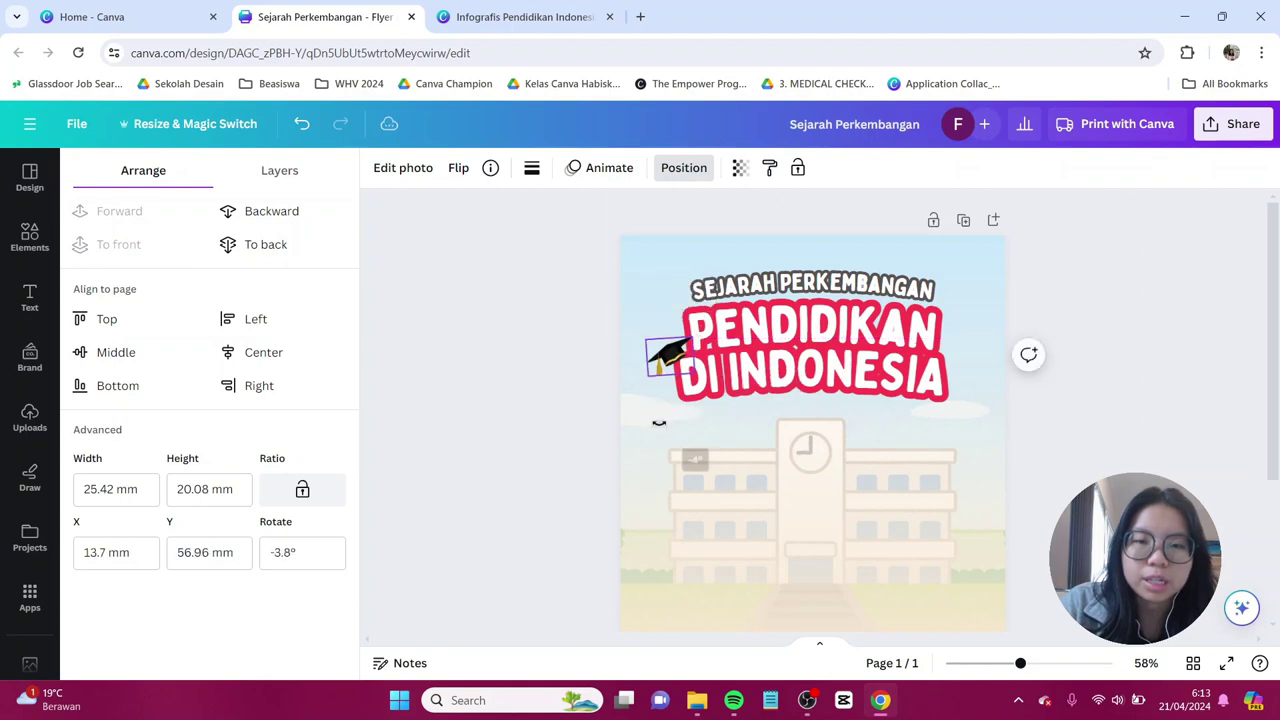